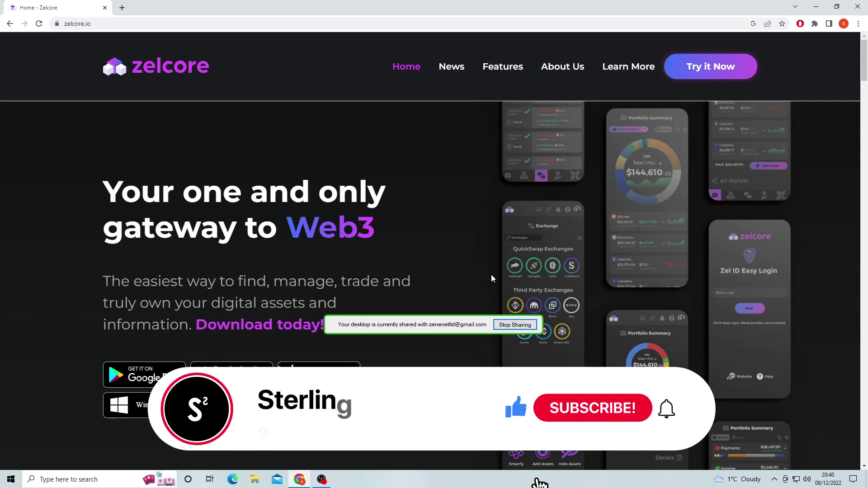
Browse the zelcore.io homepage, highlighting the Web3 gateway heading and the asset-management paragraph.
{"action": "left_click", "coordinate": [522, 327]}
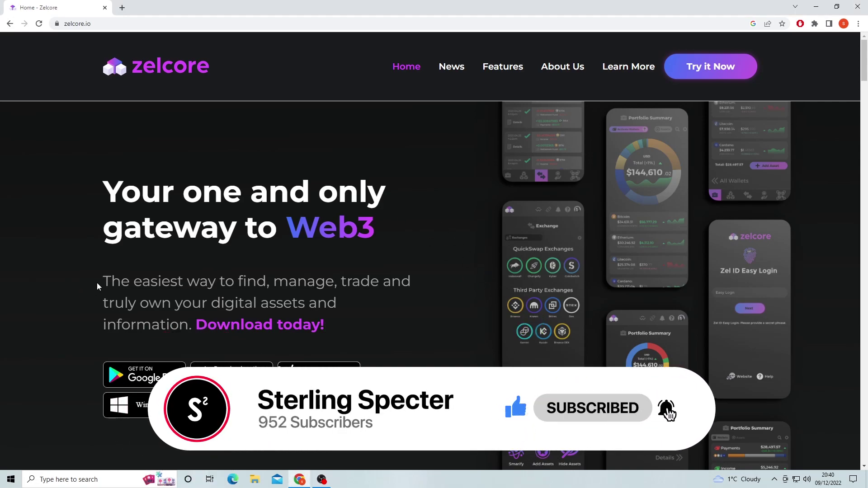
{"action": "left_click_drag", "start_coordinate": [103, 284], "coordinate": [334, 322]}
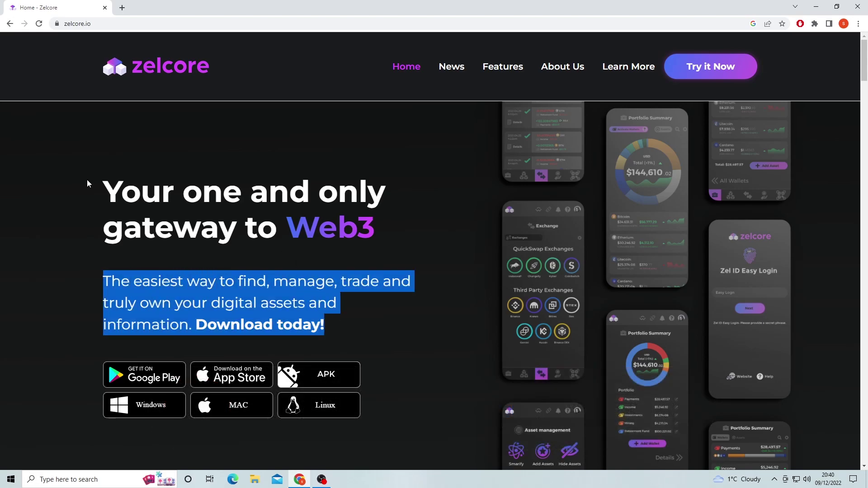
{"action": "left_click_drag", "start_coordinate": [89, 184], "coordinate": [377, 230]}
{"action": "left_click", "coordinate": [381, 235]}
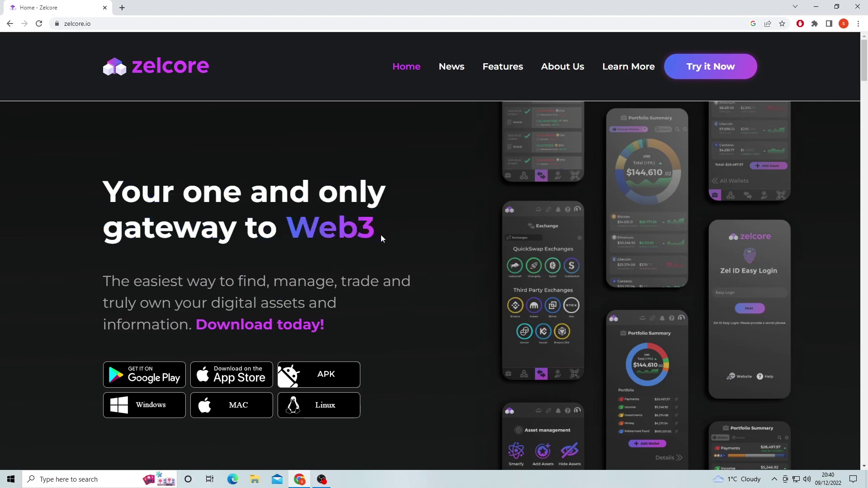
{"action": "scroll", "coordinate": [439, 261], "scroll_direction": "down", "scroll_amount": 4}
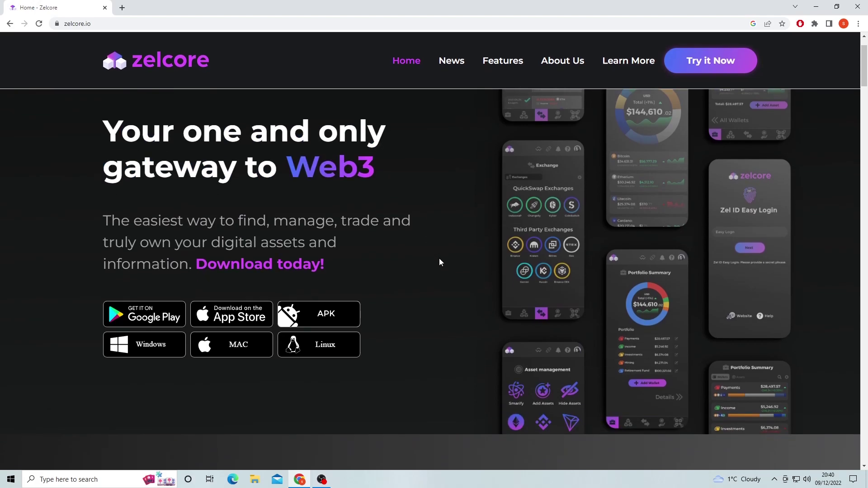
{"action": "scroll", "coordinate": [440, 262], "scroll_direction": "down", "scroll_amount": 3}
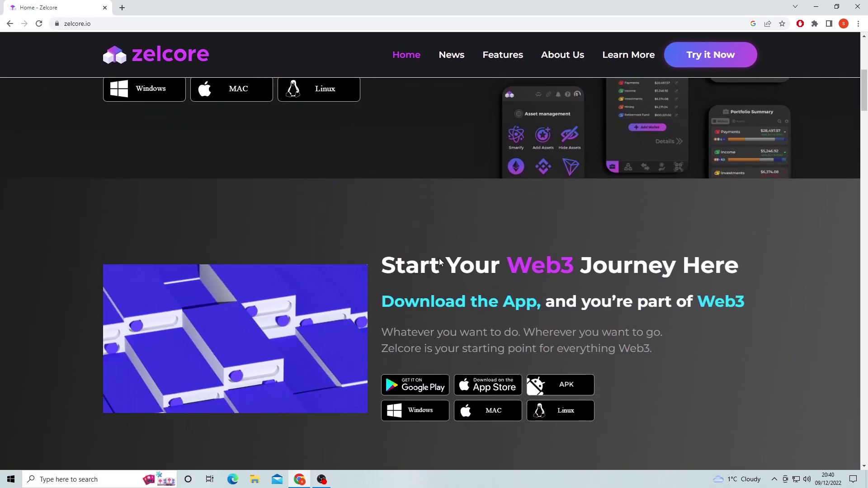
{"action": "scroll", "coordinate": [439, 258], "scroll_direction": "up", "scroll_amount": 3}
{"action": "scroll", "coordinate": [440, 259], "scroll_direction": "up", "scroll_amount": 3}
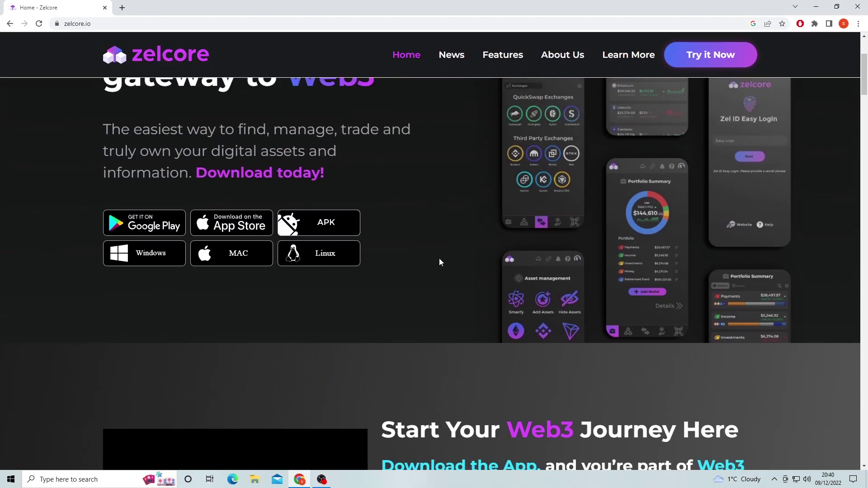
{"action": "scroll", "coordinate": [440, 262], "scroll_direction": "up", "scroll_amount": 1}
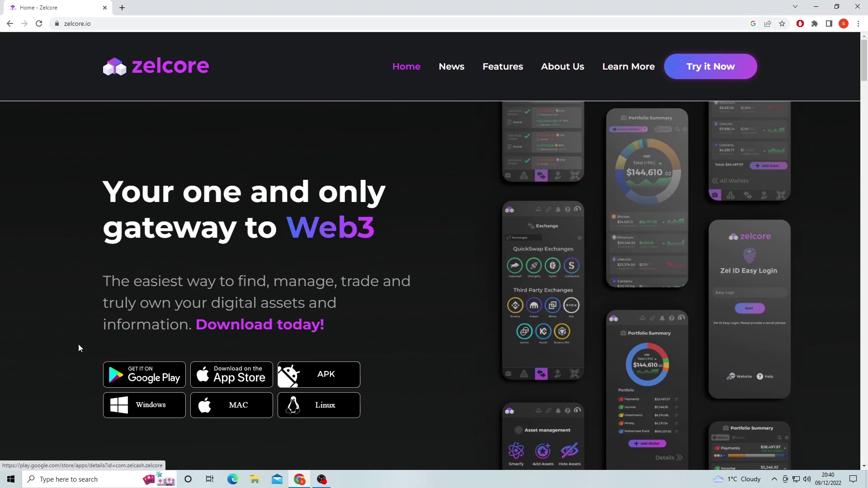
Download the Windows desktop installer from the Windows Downloads options.
{"action": "left_click", "coordinate": [104, 21]}
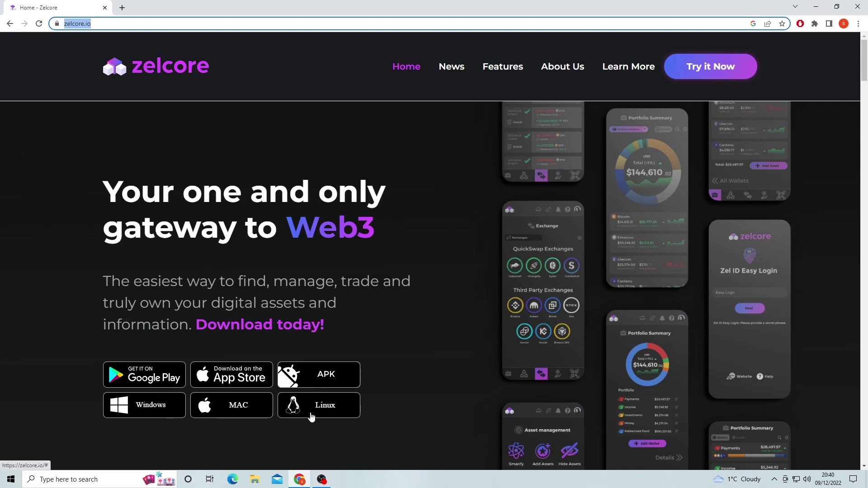
{"action": "left_click", "coordinate": [158, 446]}
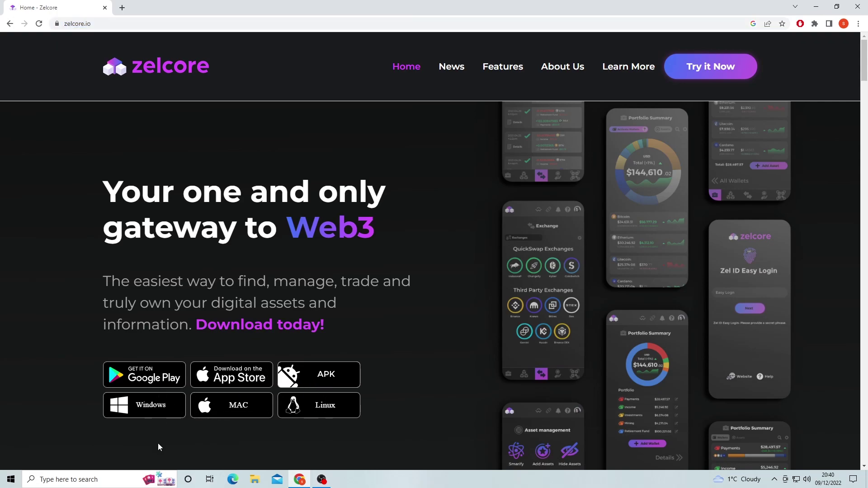
{"action": "left_click", "coordinate": [154, 411]}
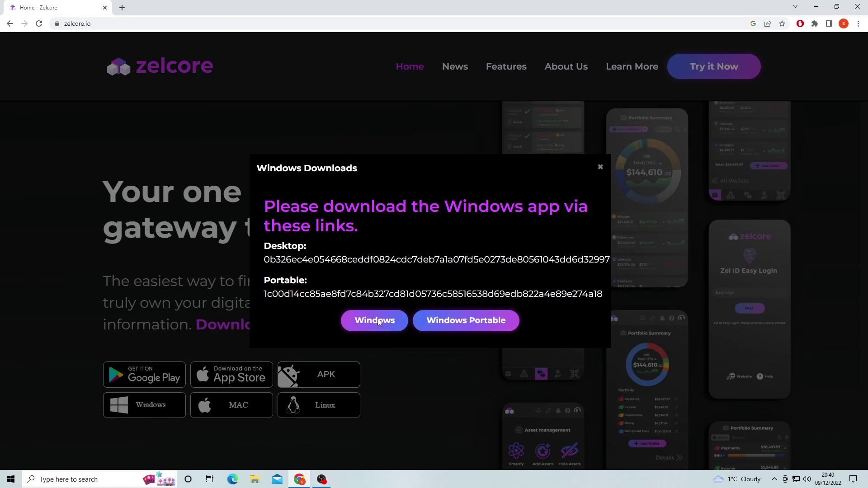
{"action": "left_click", "coordinate": [378, 319]}
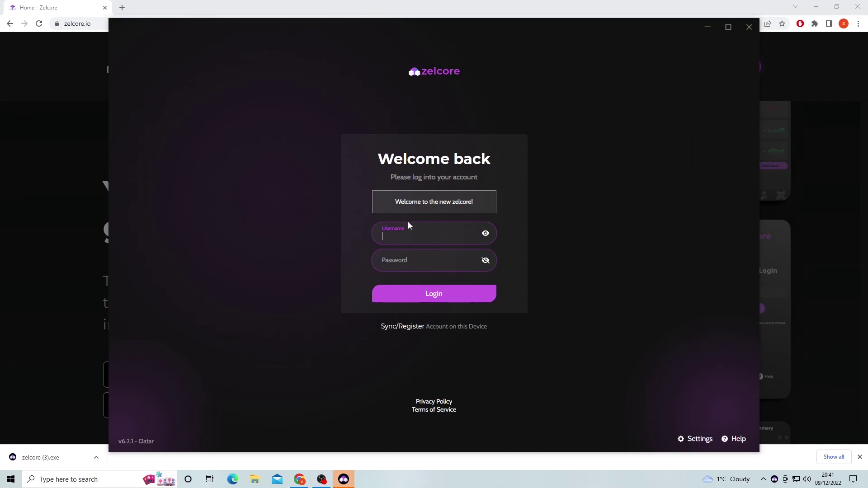
Maximize Zelcore, switch to Sync/Register and enable Set up Password Recovery.
{"action": "left_click", "coordinate": [729, 28]}
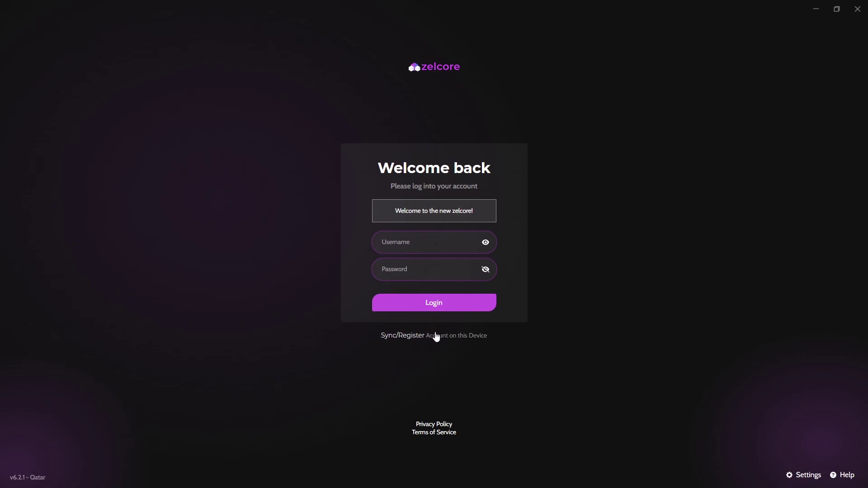
{"action": "left_click", "coordinate": [438, 339]}
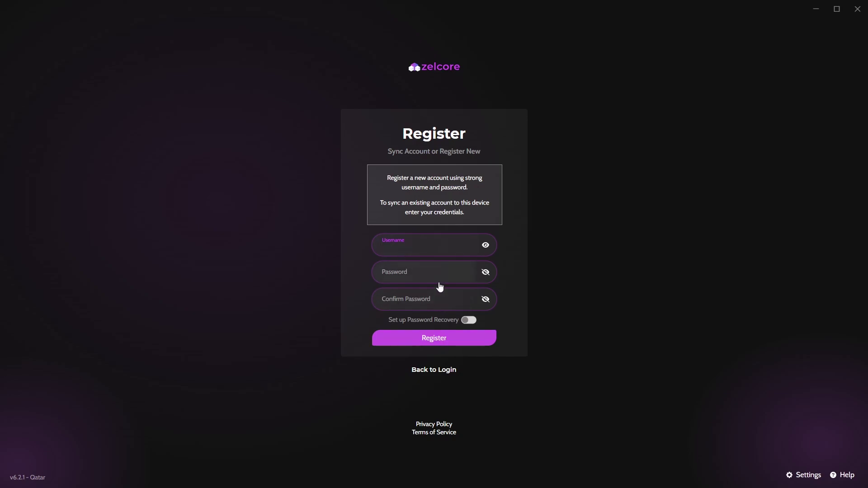
{"action": "left_click", "coordinate": [468, 321]}
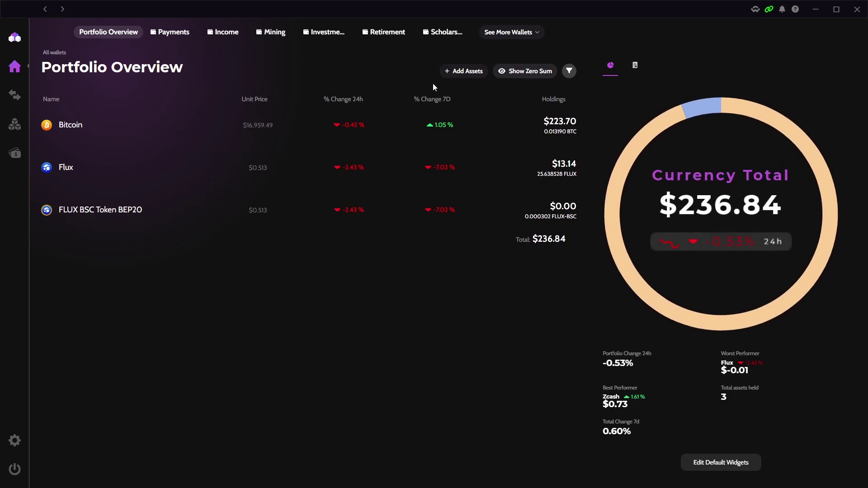
Add AVAX (Avalanche BEP20) from the Binance Smart Chain asset list to the wallet.
{"action": "left_click", "coordinate": [473, 76]}
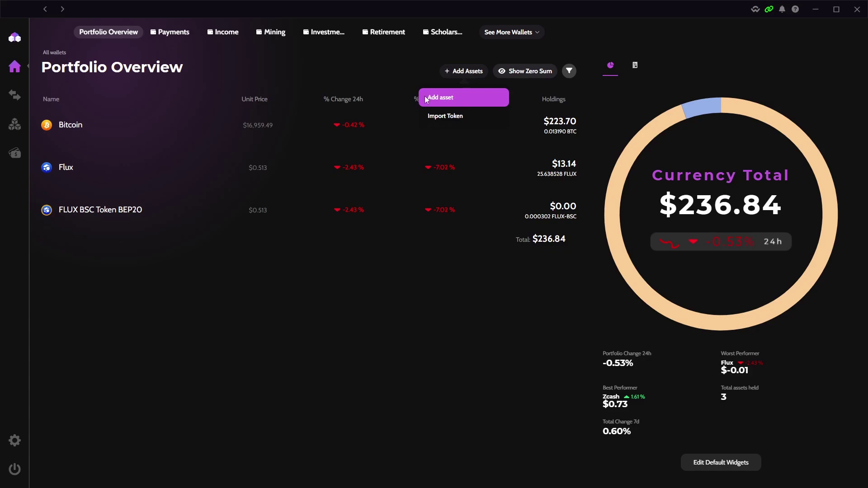
{"action": "left_click", "coordinate": [456, 102]}
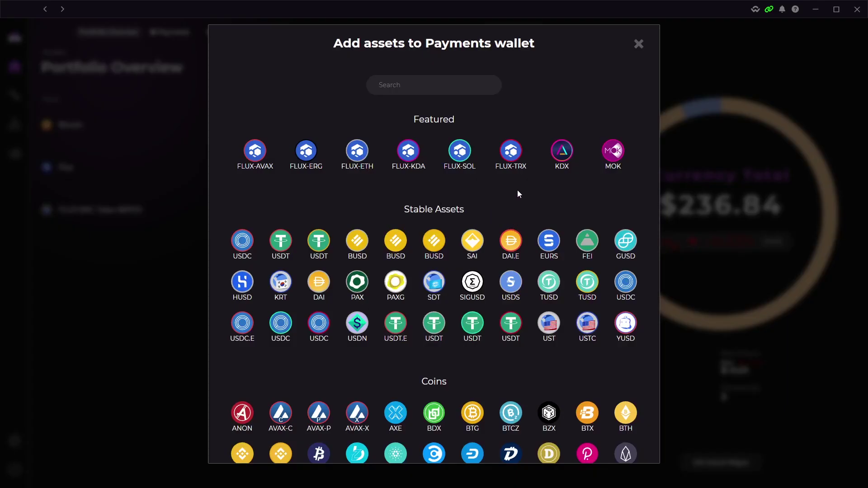
{"action": "scroll", "coordinate": [448, 188], "scroll_direction": "down", "scroll_amount": 10}
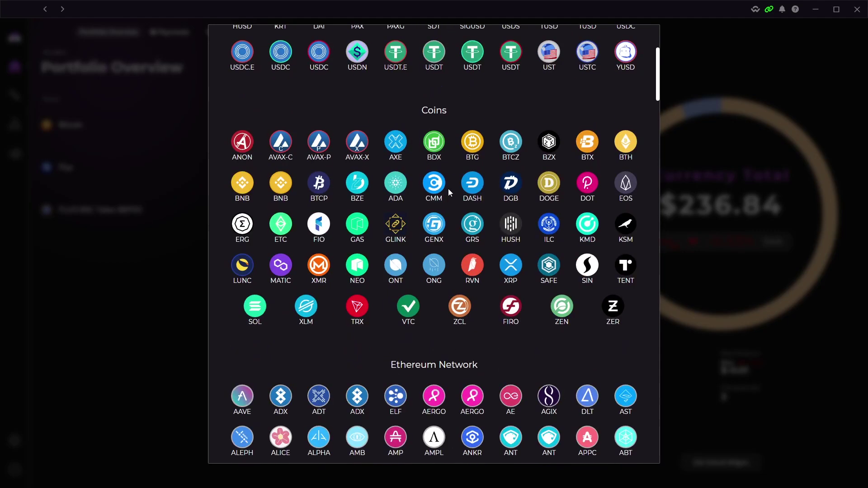
{"action": "scroll", "coordinate": [449, 189], "scroll_direction": "down", "scroll_amount": 10}
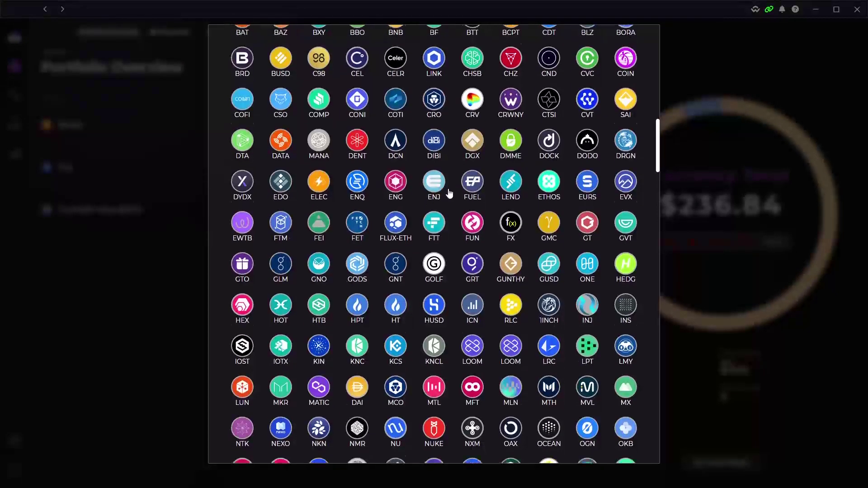
{"action": "scroll", "coordinate": [449, 193], "scroll_direction": "down", "scroll_amount": 10}
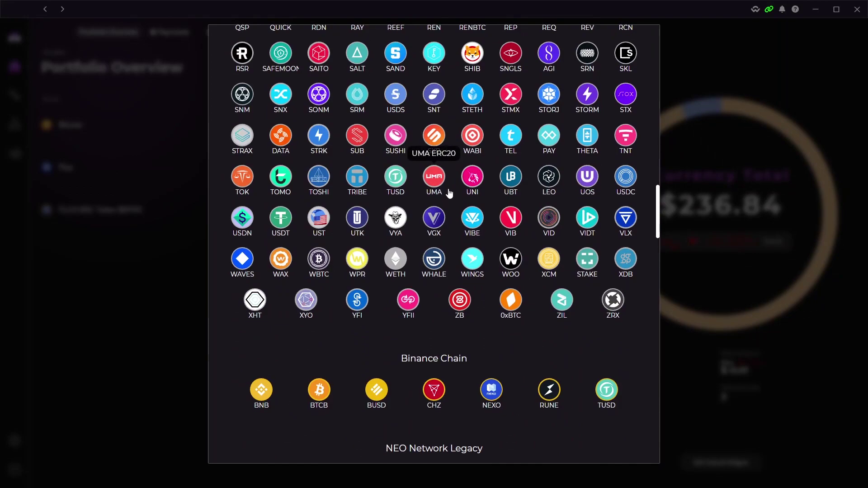
{"action": "scroll", "coordinate": [449, 194], "scroll_direction": "down", "scroll_amount": 9}
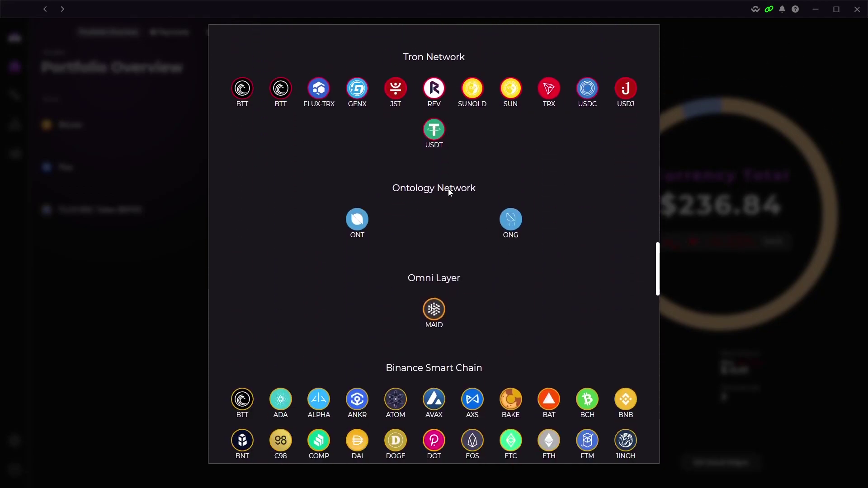
{"action": "scroll", "coordinate": [449, 193], "scroll_direction": "down", "scroll_amount": 3}
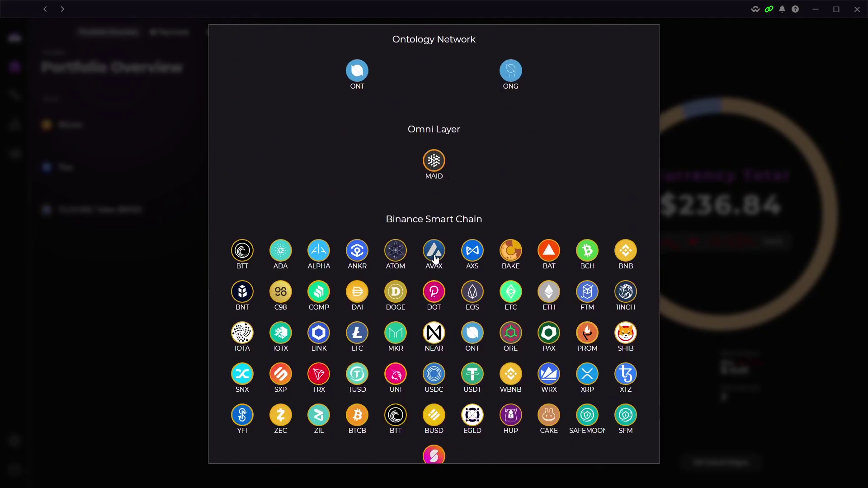
{"action": "left_click", "coordinate": [435, 257]}
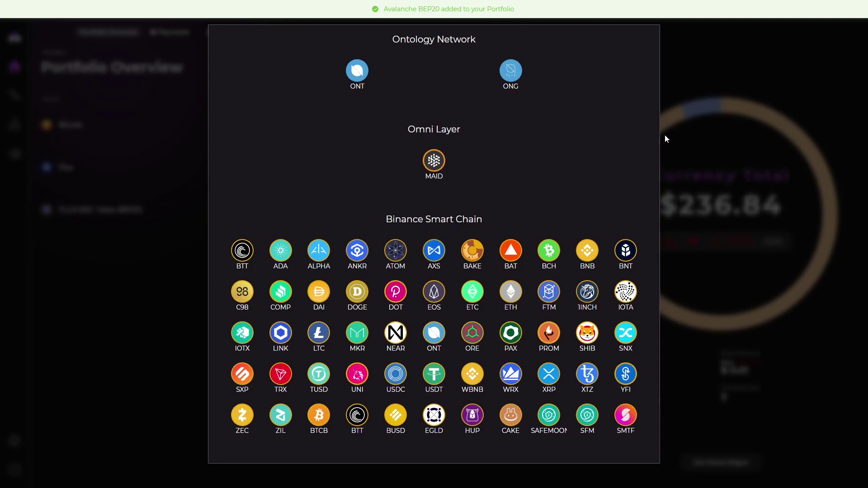
Close the asset picker and show zero-balance assets in the portfolio.
{"action": "left_click", "coordinate": [701, 96]}
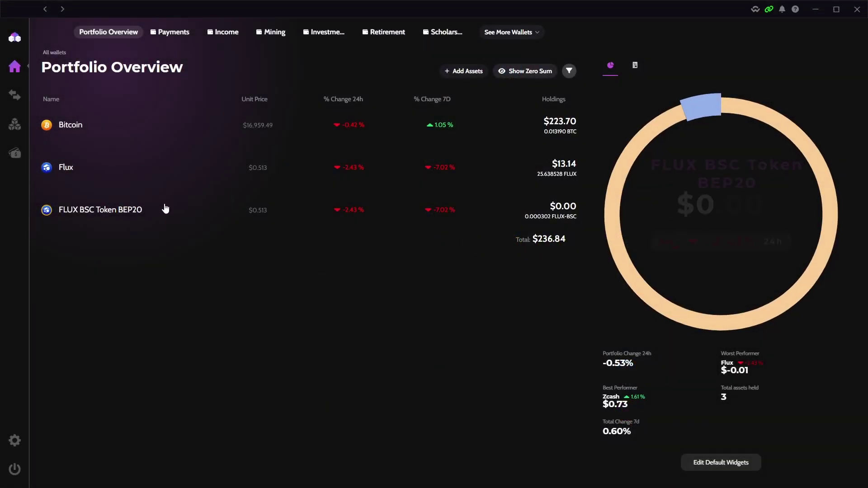
{"action": "left_click", "coordinate": [529, 72]}
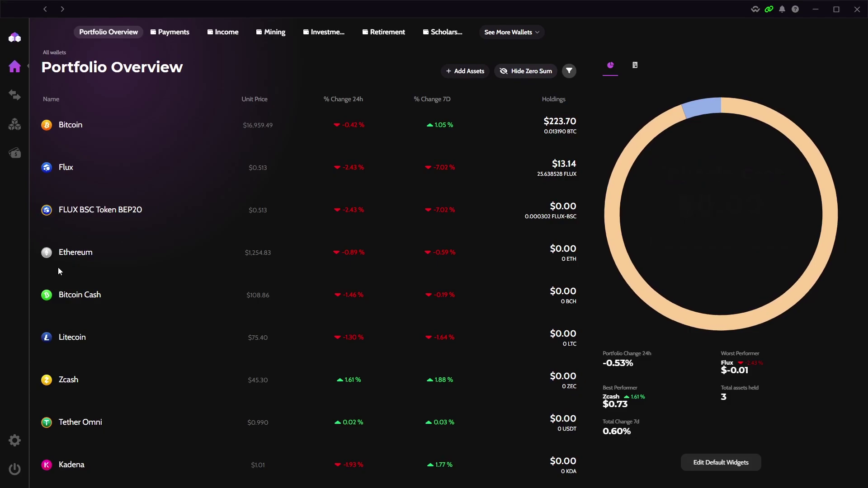
{"action": "scroll", "coordinate": [84, 232], "scroll_direction": "down", "scroll_amount": 3}
Keep USD as display currency and Values in Fiat as portfolio mode in Appearance settings.
{"action": "left_click", "coordinate": [15, 440]}
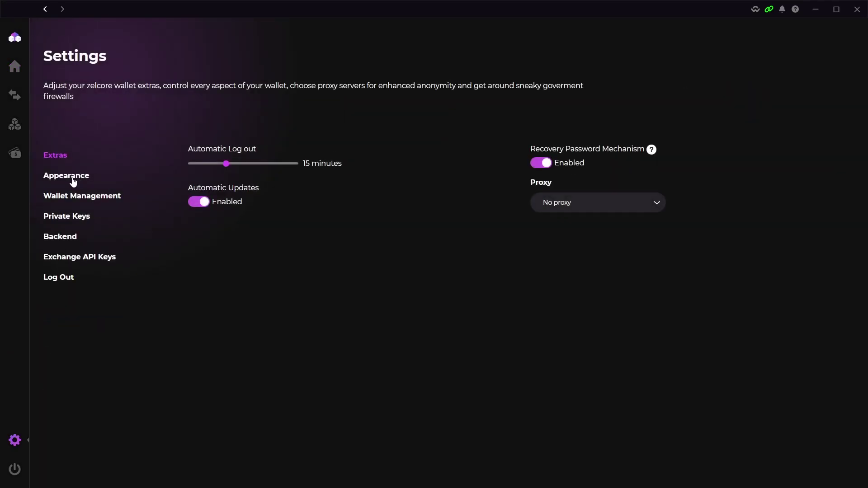
{"action": "left_click", "coordinate": [77, 197]}
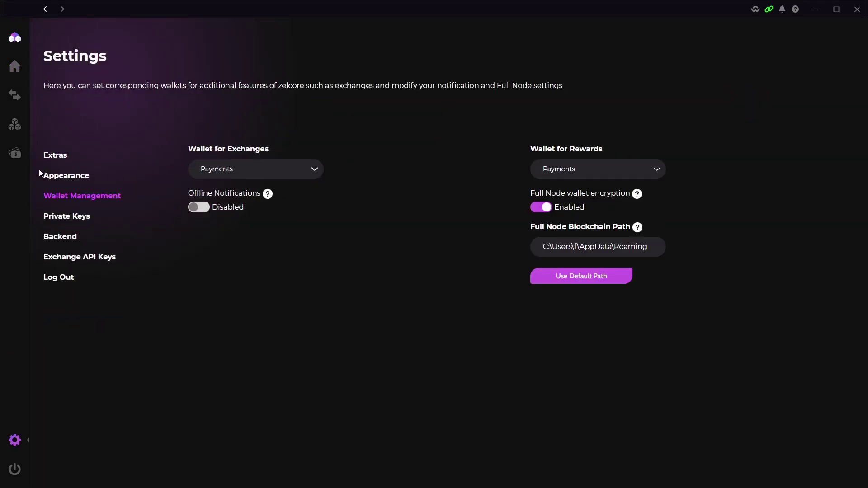
{"action": "left_click", "coordinate": [64, 181]}
{"action": "left_click", "coordinate": [254, 170]}
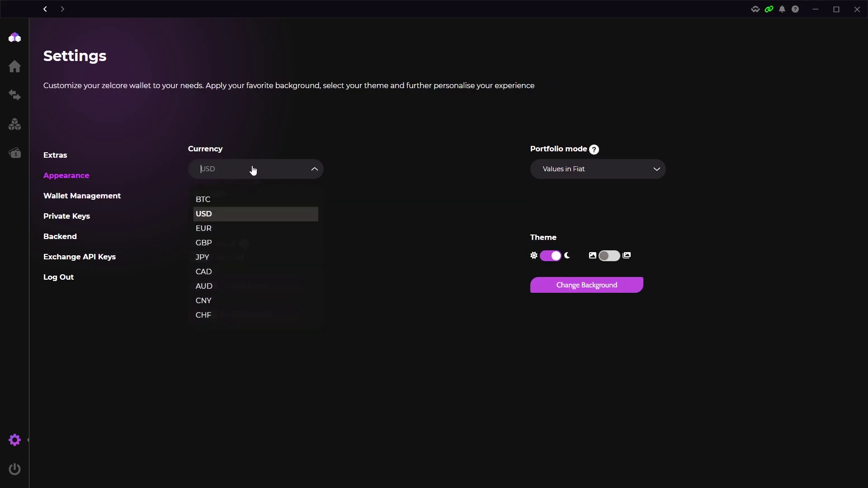
{"action": "left_click", "coordinate": [253, 170]}
{"action": "left_click", "coordinate": [589, 174]}
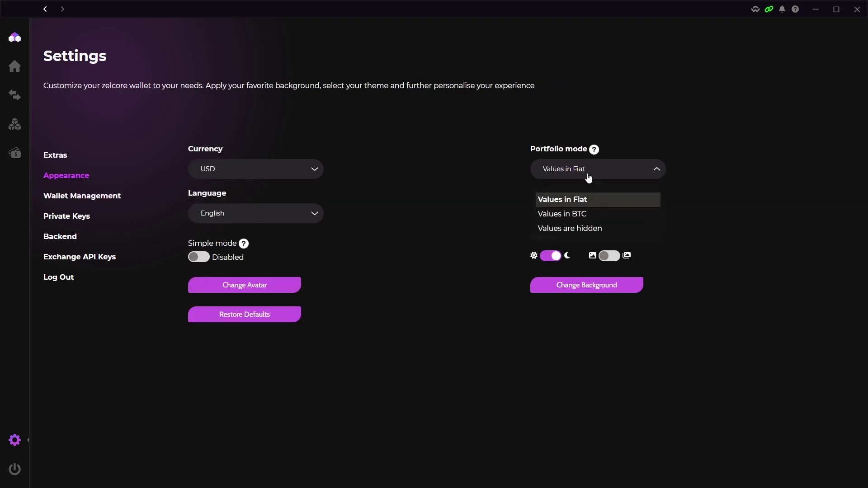
{"action": "left_click", "coordinate": [460, 205]}
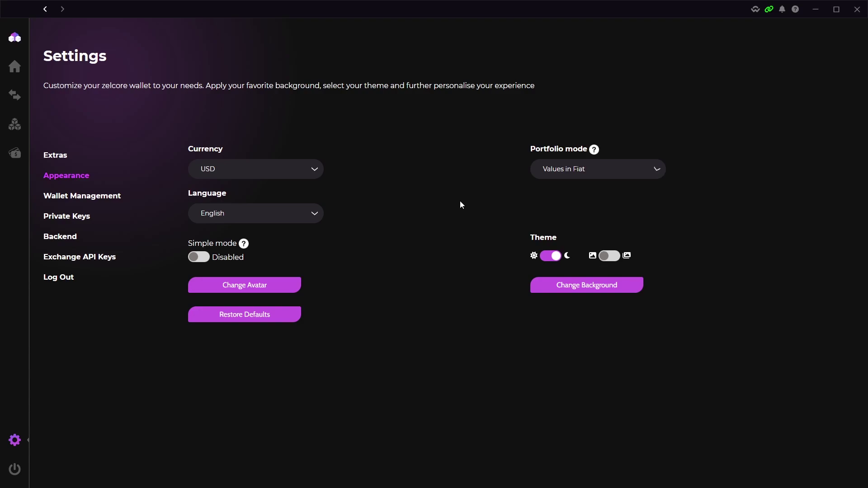
{"action": "left_click", "coordinate": [15, 67]}
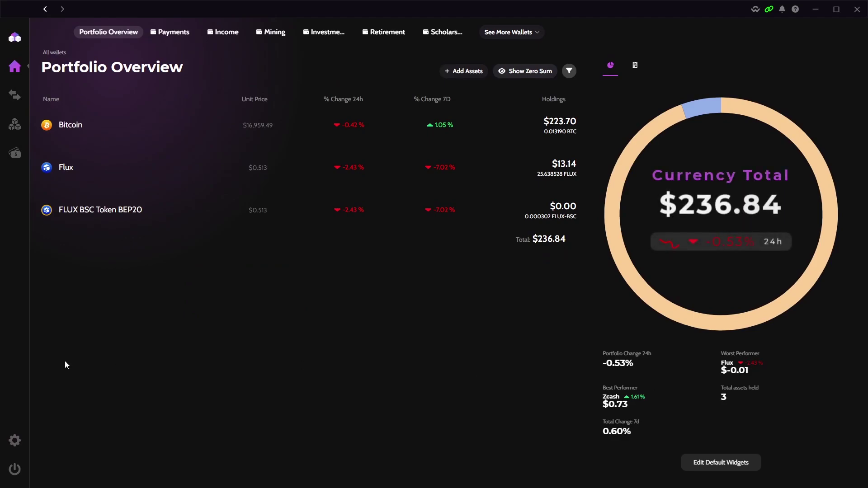
{"action": "mouse_move", "coordinate": [40, 447]}
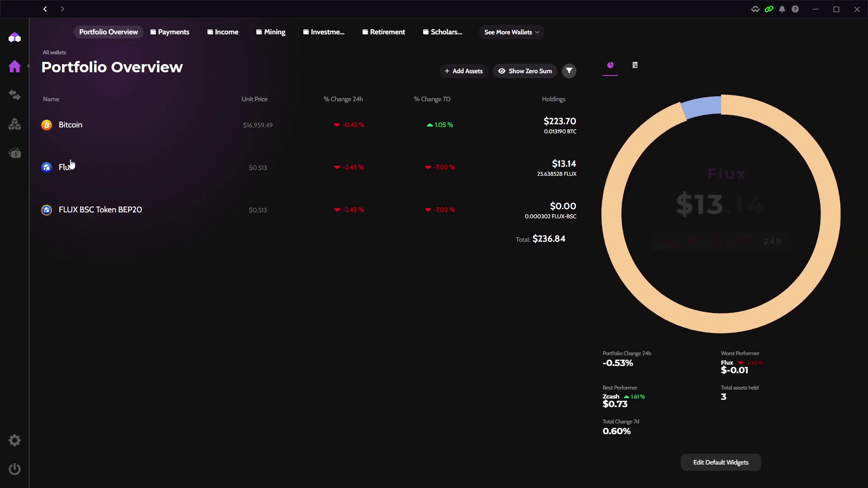
{"action": "left_click", "coordinate": [74, 127]}
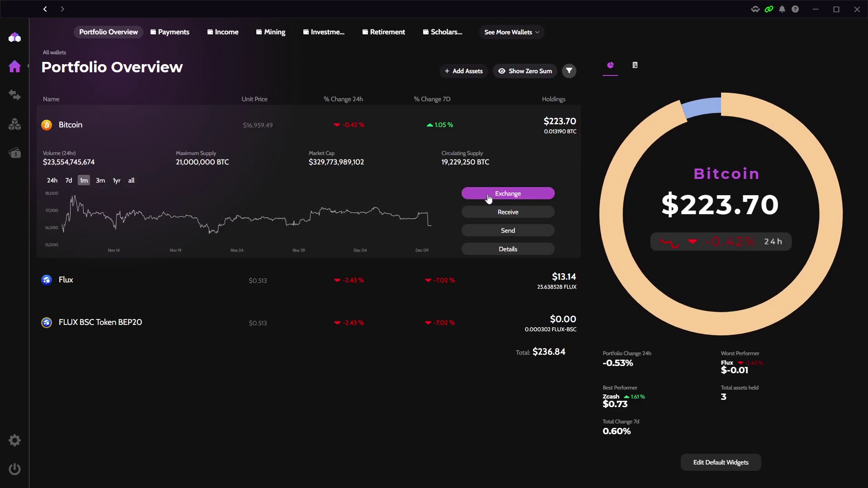
{"action": "left_click", "coordinate": [519, 213]}
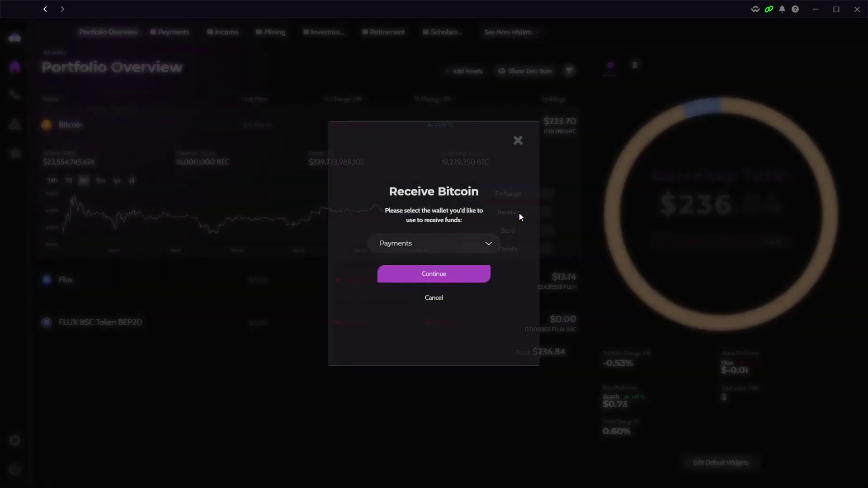
{"action": "left_click", "coordinate": [453, 250]}
{"action": "left_click", "coordinate": [428, 276]}
{"action": "left_click", "coordinate": [444, 280]}
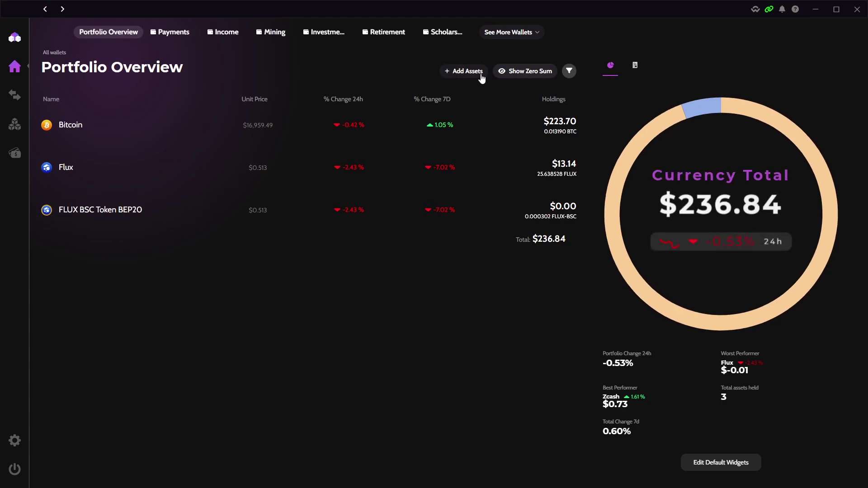
{"action": "left_click", "coordinate": [218, 131]}
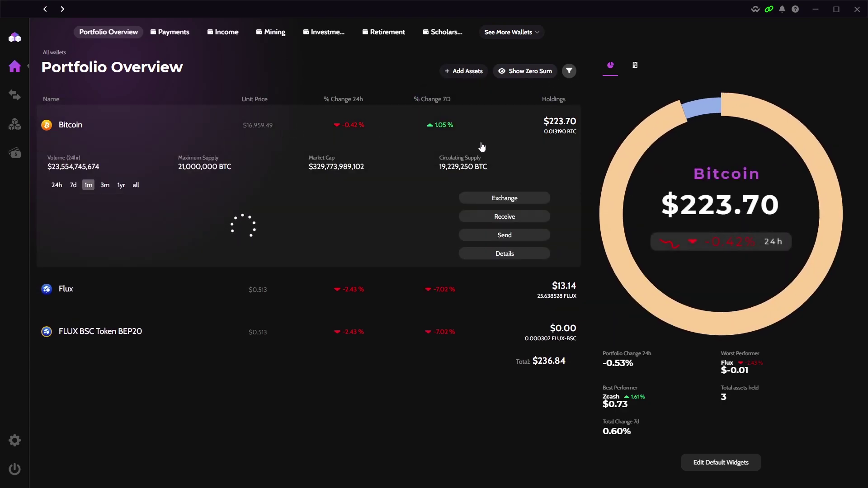
{"action": "left_click", "coordinate": [519, 234]}
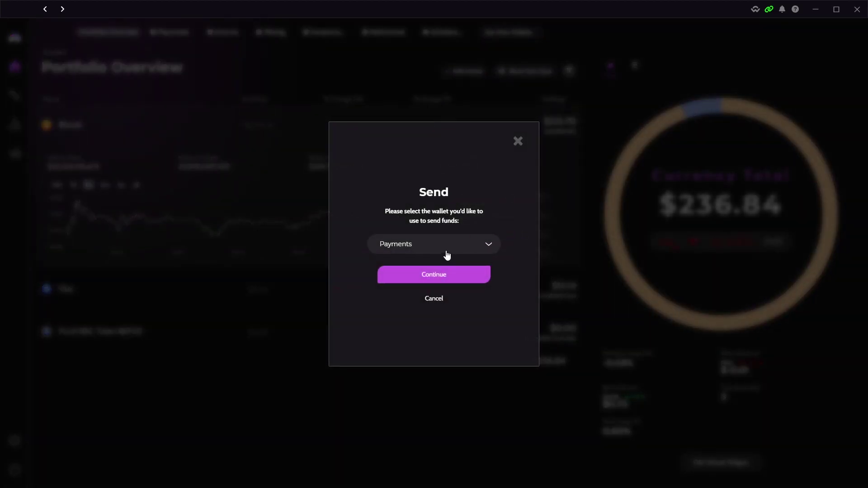
{"action": "left_click", "coordinate": [448, 275]}
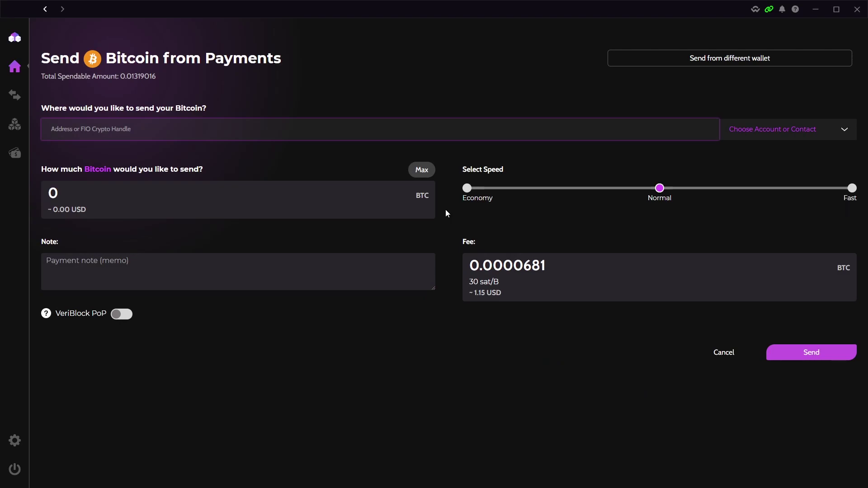
Open the Exchange page and browse the exchange list, trying CoinbasePro.
{"action": "left_click", "coordinate": [47, 9]}
{"action": "mouse_move", "coordinate": [18, 93]}
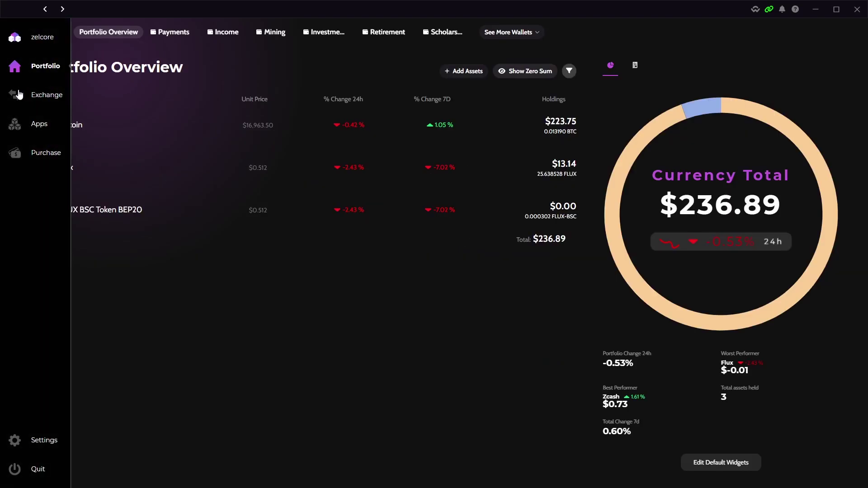
{"action": "left_click", "coordinate": [46, 99]}
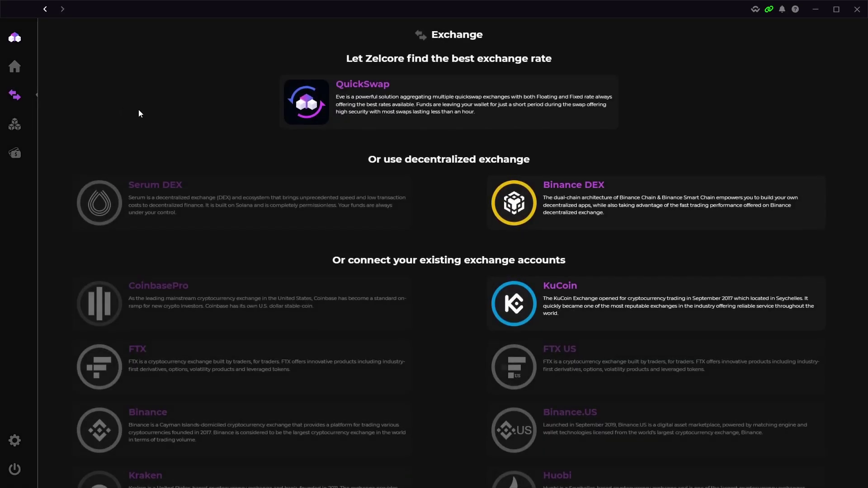
{"action": "scroll", "coordinate": [268, 142], "scroll_direction": "down", "scroll_amount": 5}
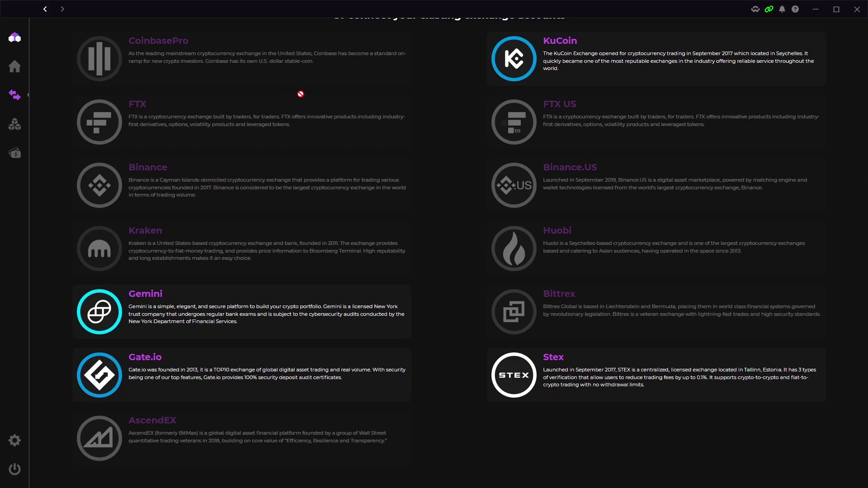
{"action": "left_click", "coordinate": [246, 62]}
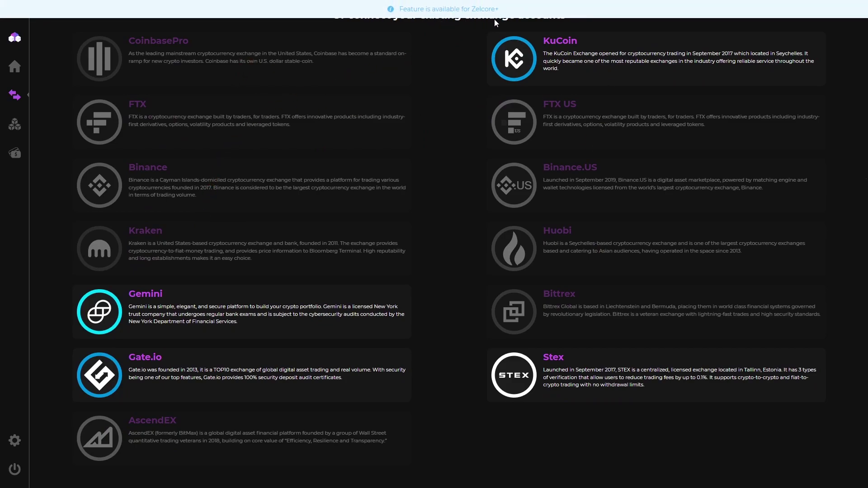
{"action": "scroll", "coordinate": [455, 172], "scroll_direction": "up", "scroll_amount": 3}
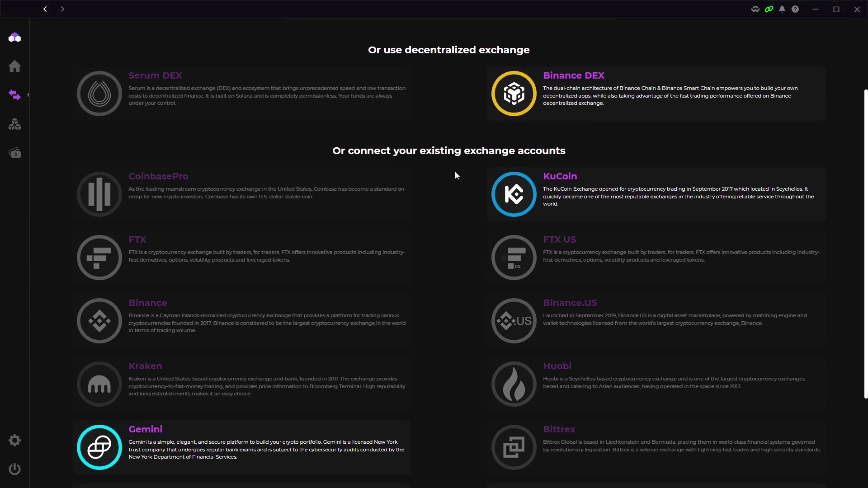
{"action": "scroll", "coordinate": [454, 175], "scroll_direction": "up", "scroll_amount": 2}
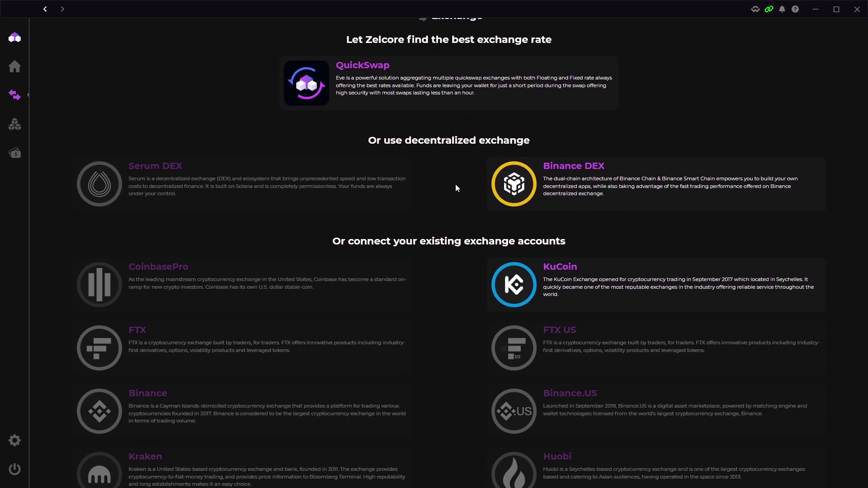
Try KuCoin, dismiss its API credentials prompt, then open Binance DEX.
{"action": "left_click", "coordinate": [503, 279]}
{"action": "left_click", "coordinate": [473, 298]}
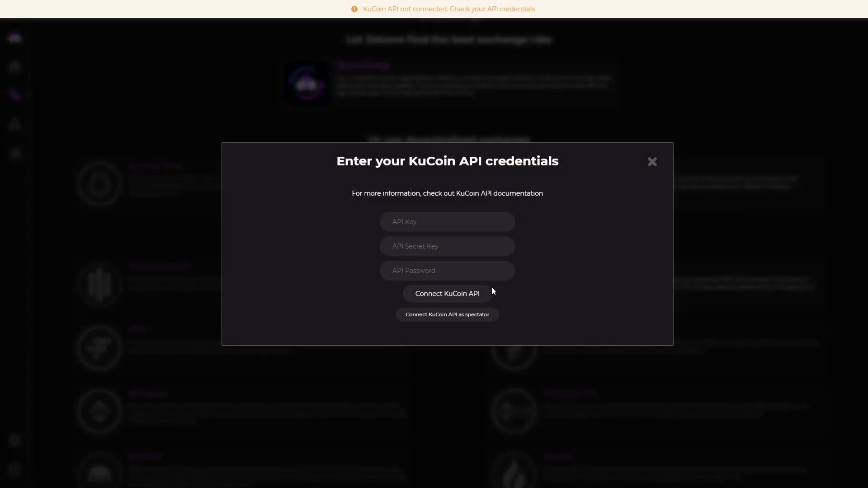
{"action": "left_click", "coordinate": [653, 163]}
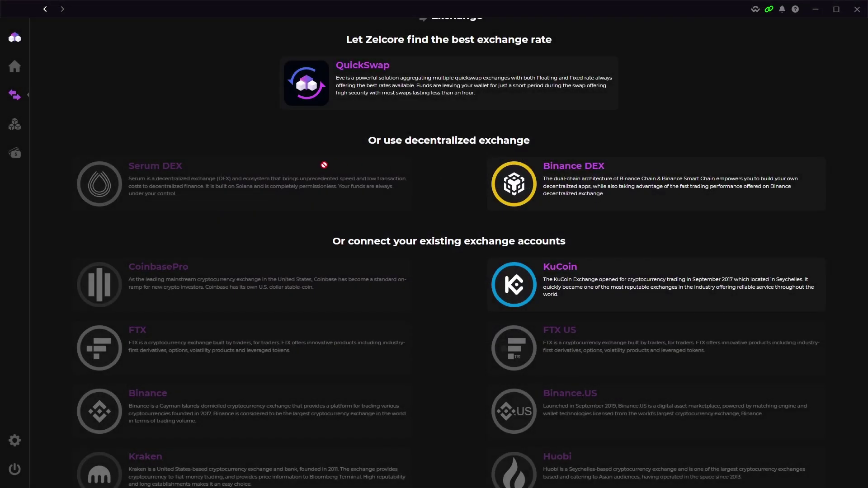
{"action": "left_click", "coordinate": [559, 181]}
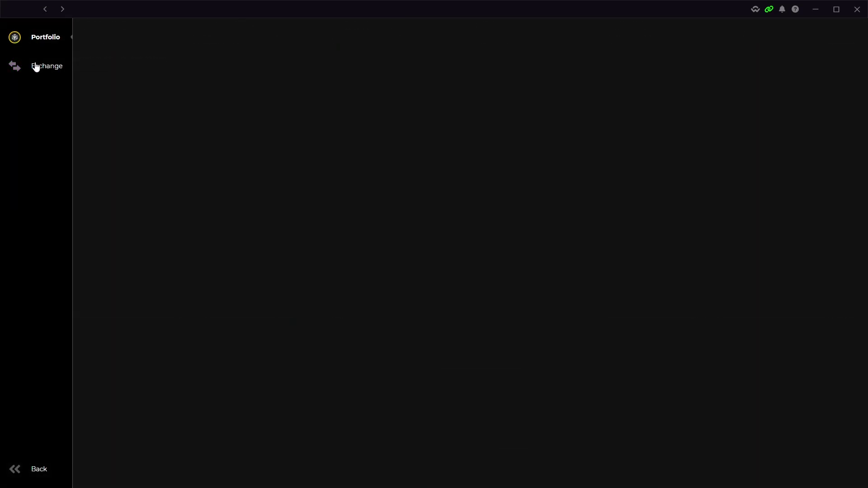
Open QuickSwap and quote paying 0.01 BTC for 1INCH BEP20.
{"action": "left_click", "coordinate": [4, 469]}
{"action": "left_click", "coordinate": [400, 103]}
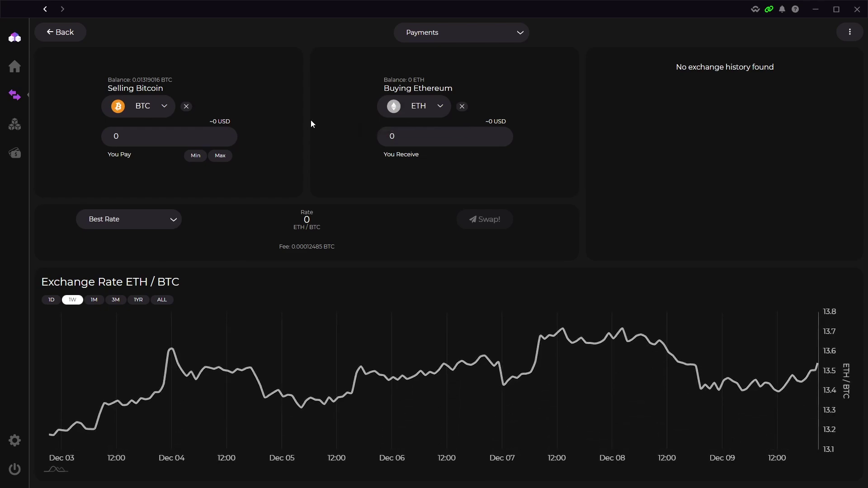
{"action": "left_click", "coordinate": [162, 108]}
{"action": "left_click", "coordinate": [254, 86]}
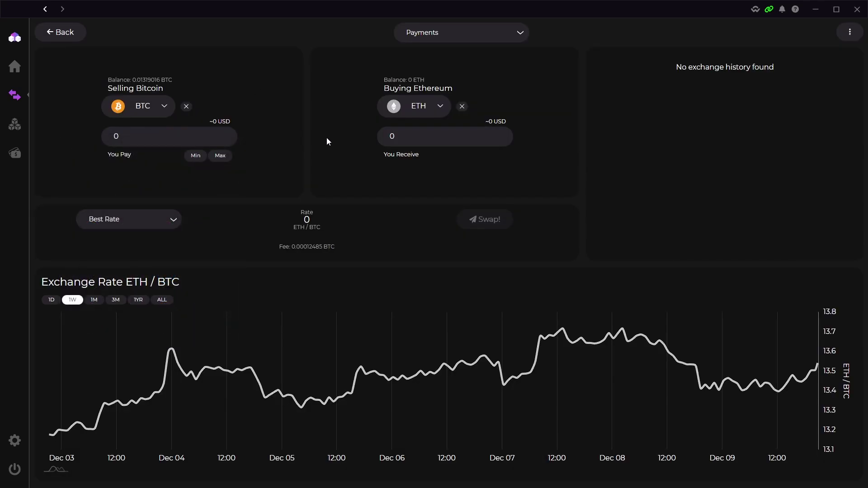
{"action": "left_click", "coordinate": [413, 110]}
{"action": "left_click", "coordinate": [290, 104]}
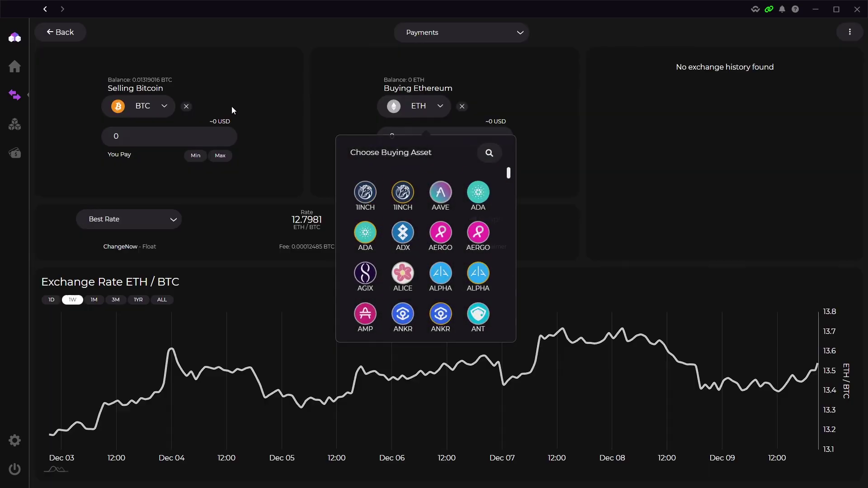
{"action": "left_click", "coordinate": [222, 134]}
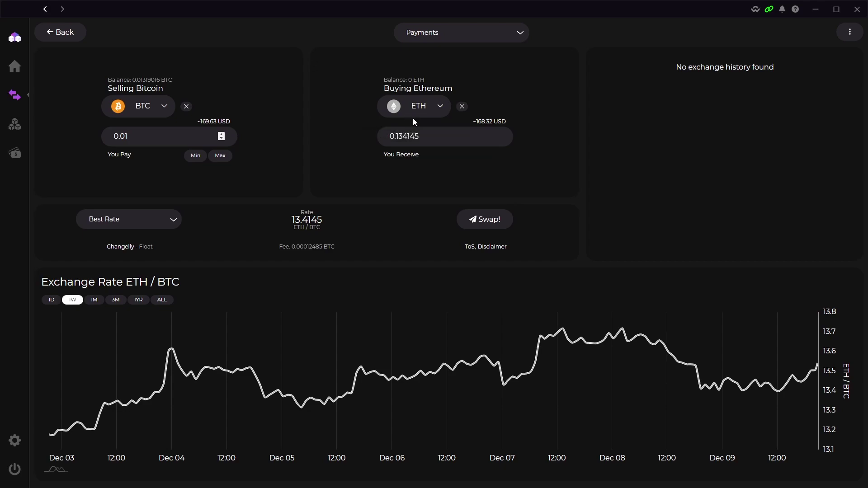
{"action": "left_click", "coordinate": [432, 107]}
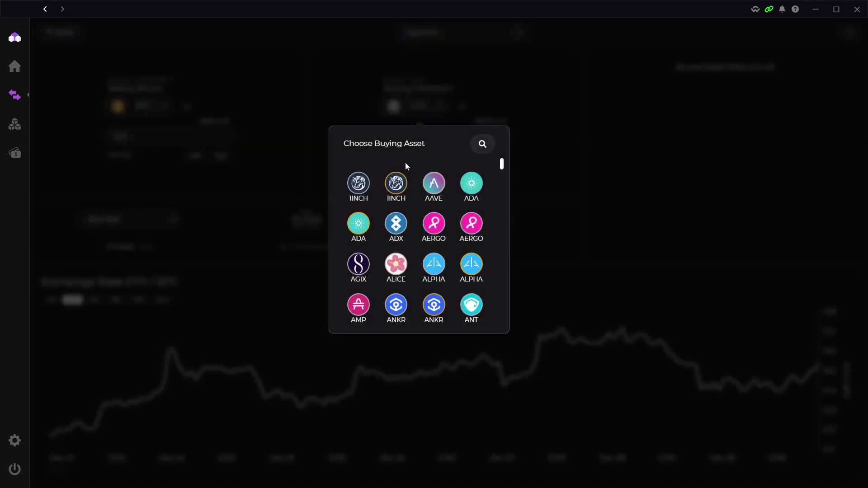
{"action": "left_click", "coordinate": [402, 195]}
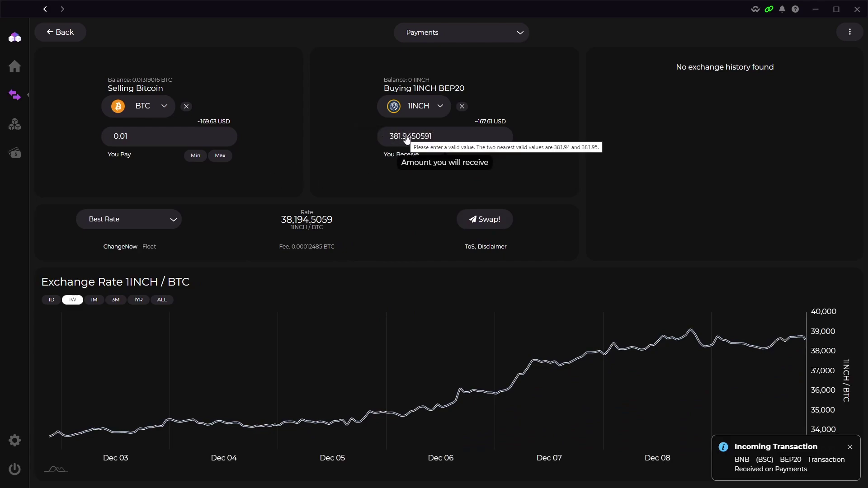
{"action": "left_click", "coordinate": [172, 222]}
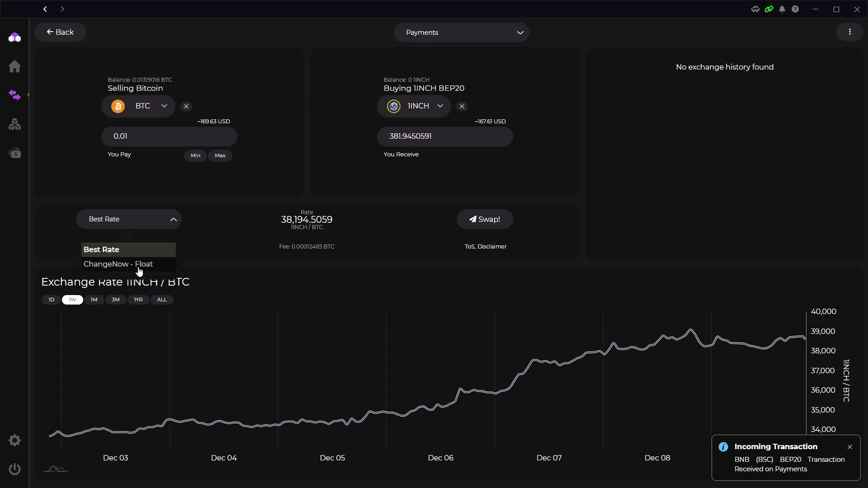
{"action": "left_click", "coordinate": [163, 268]}
{"action": "left_click", "coordinate": [142, 224]}
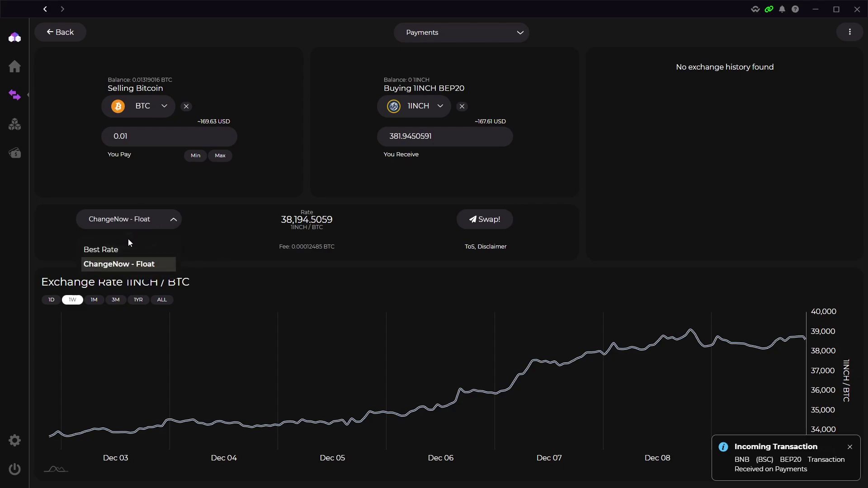
{"action": "left_click", "coordinate": [123, 249]}
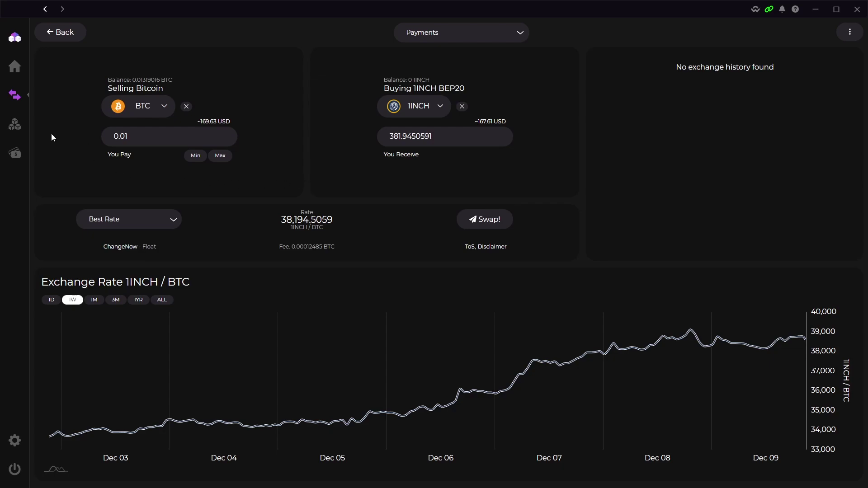
{"action": "mouse_move", "coordinate": [26, 129]}
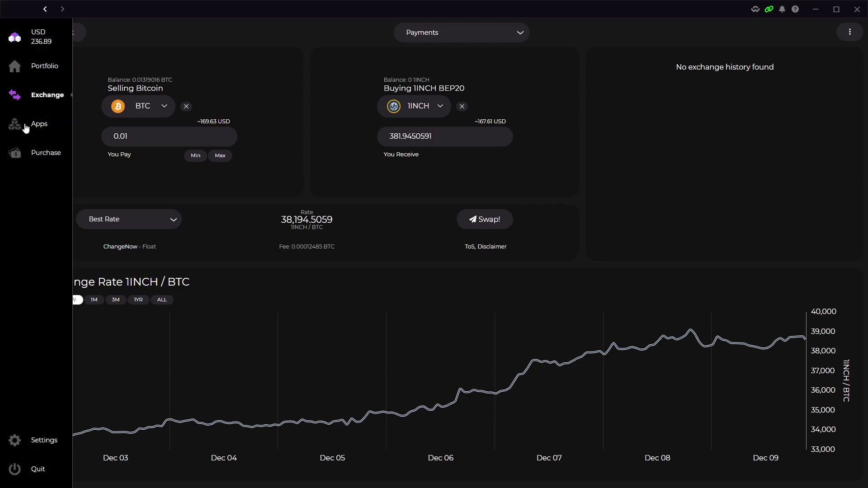
Open the Apps page and view the Zelcore+ free versus $4/month plan comparison.
{"action": "left_click", "coordinate": [44, 129]}
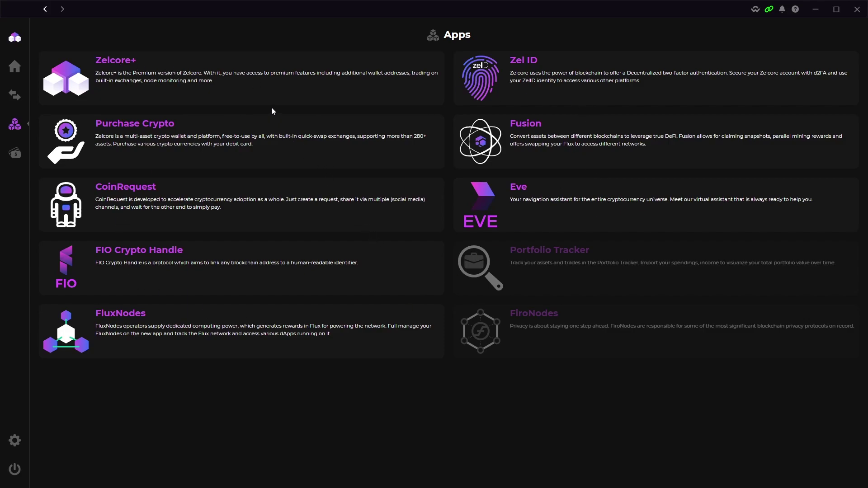
{"action": "left_click", "coordinate": [180, 69]}
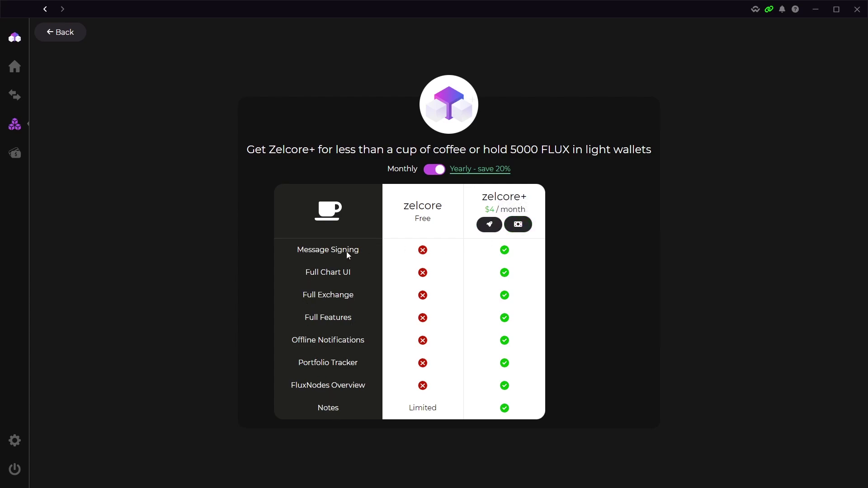
Return to Apps, start Purchase Crypto and choose Algeria (DZ) as the country.
{"action": "left_click", "coordinate": [66, 33]}
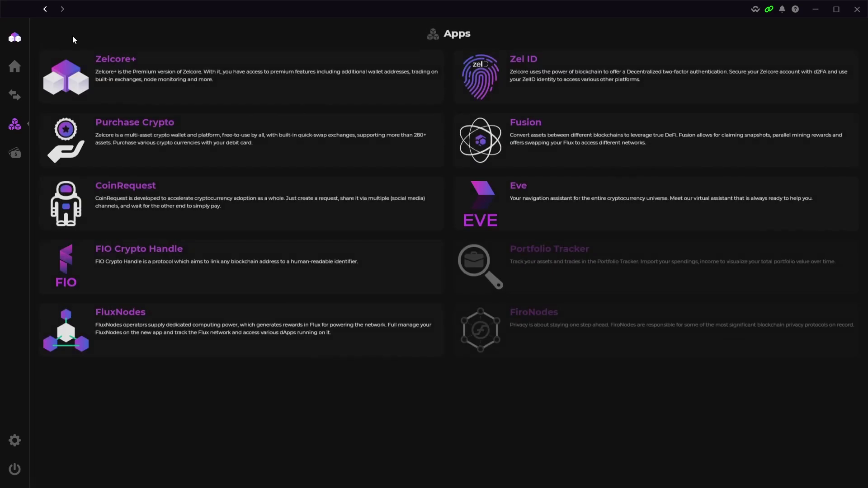
{"action": "left_click", "coordinate": [208, 142]}
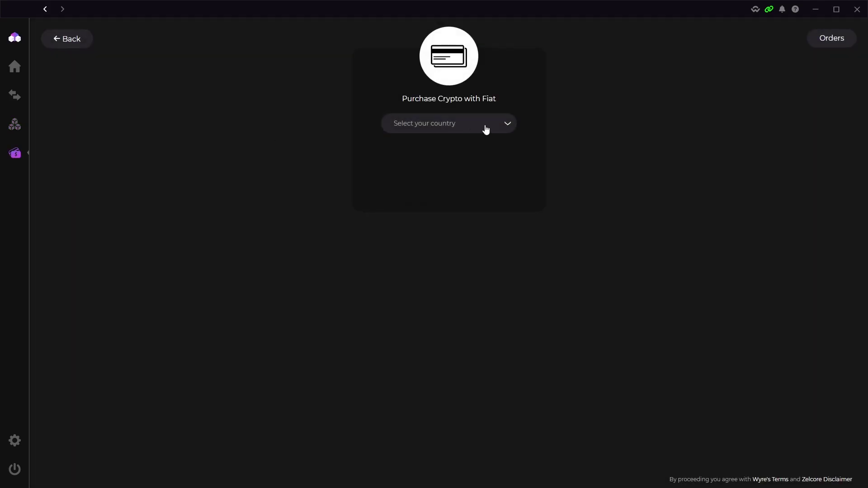
{"action": "left_click", "coordinate": [466, 125]}
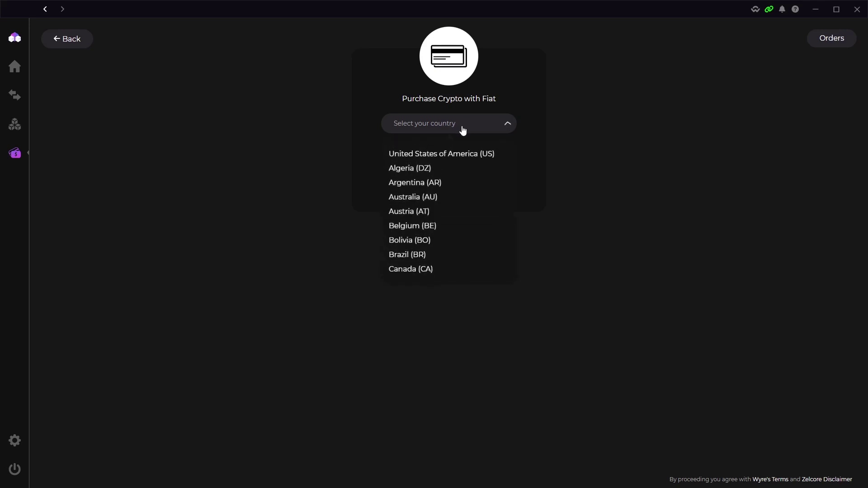
{"action": "left_click", "coordinate": [442, 167]}
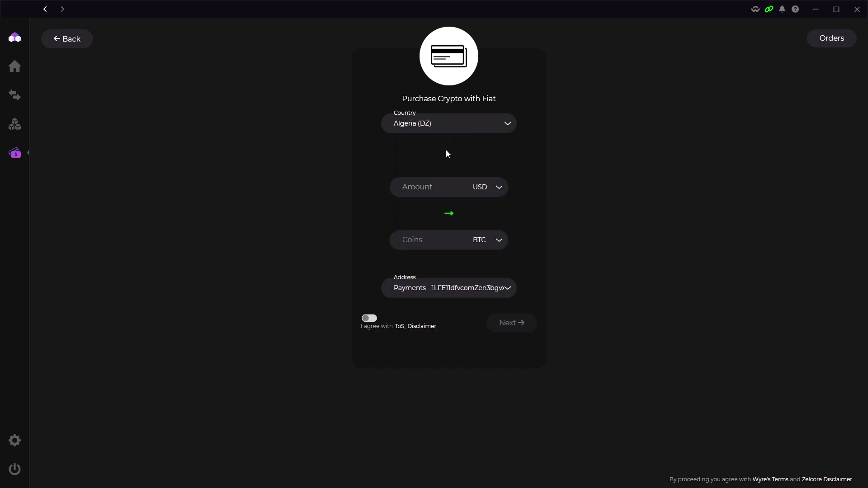
Set the amount to 2 USD of BTC, accept the terms, and continue to personal details.
{"action": "left_click", "coordinate": [447, 185]}
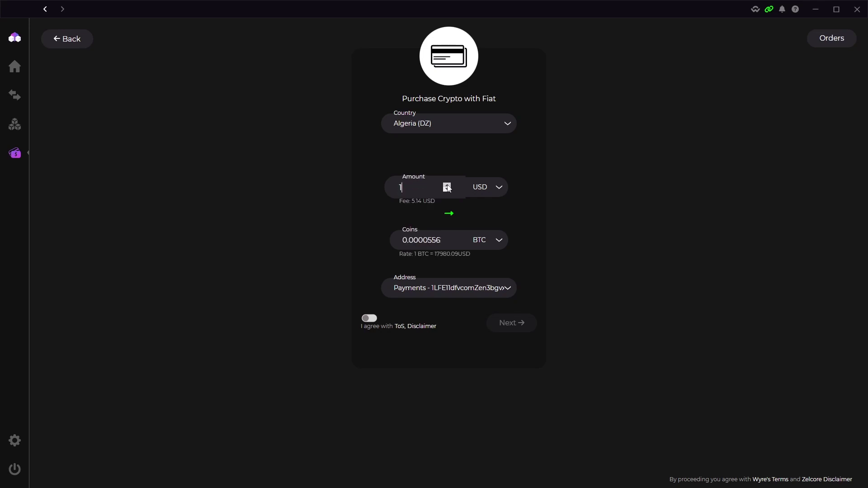
{"action": "left_click", "coordinate": [448, 186]}
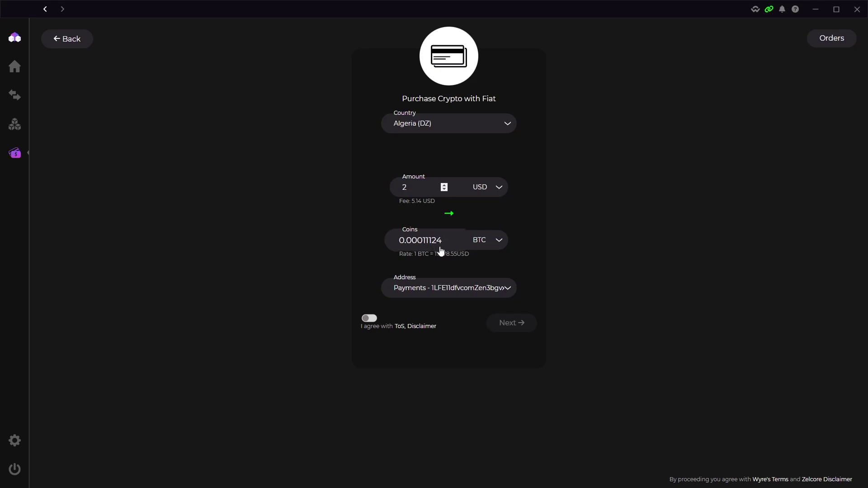
{"action": "left_click", "coordinate": [477, 240]}
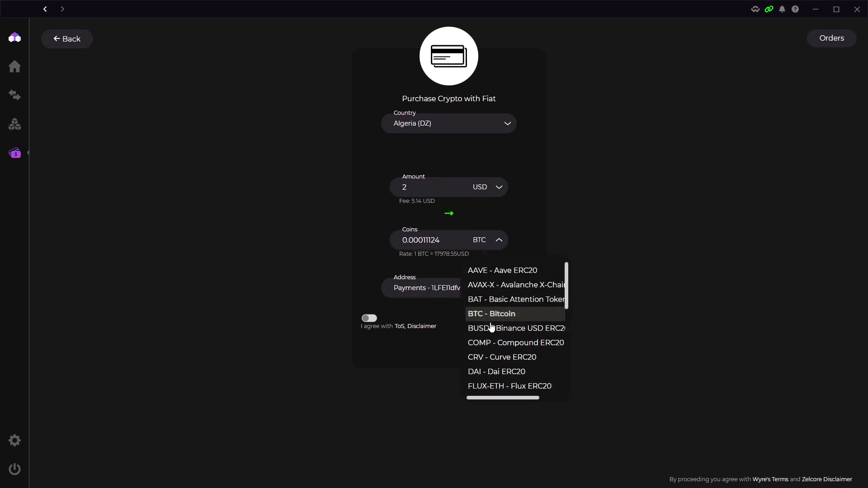
{"action": "left_click", "coordinate": [522, 235]}
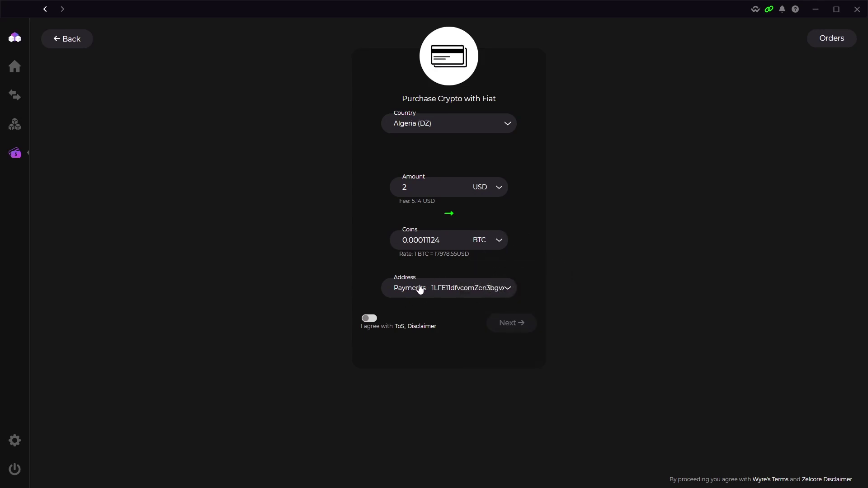
{"action": "left_click", "coordinate": [371, 319]}
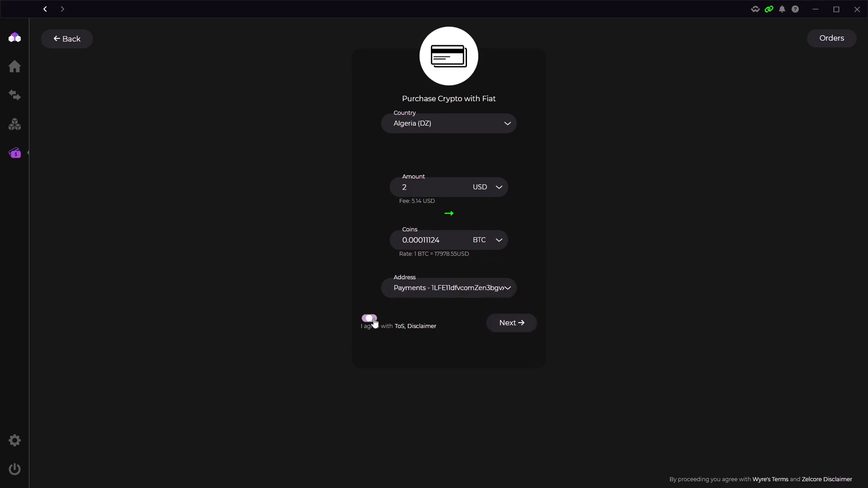
{"action": "left_click", "coordinate": [505, 327]}
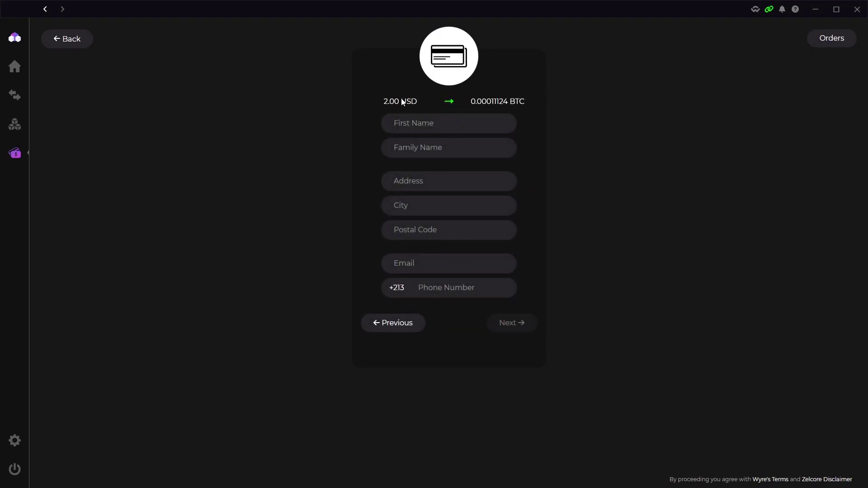
Go back to Apps, open CoinRequest and keep Bitcoin as the requested coin.
{"action": "left_click", "coordinate": [79, 43]}
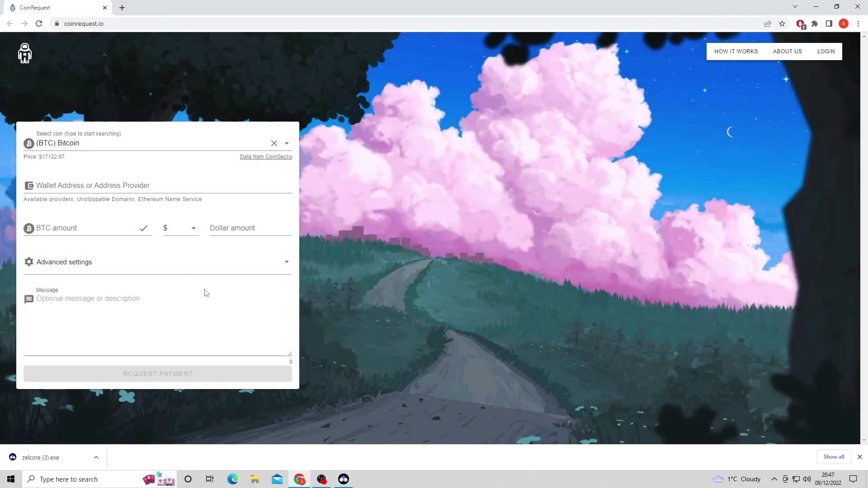
{"action": "left_click", "coordinate": [76, 145]}
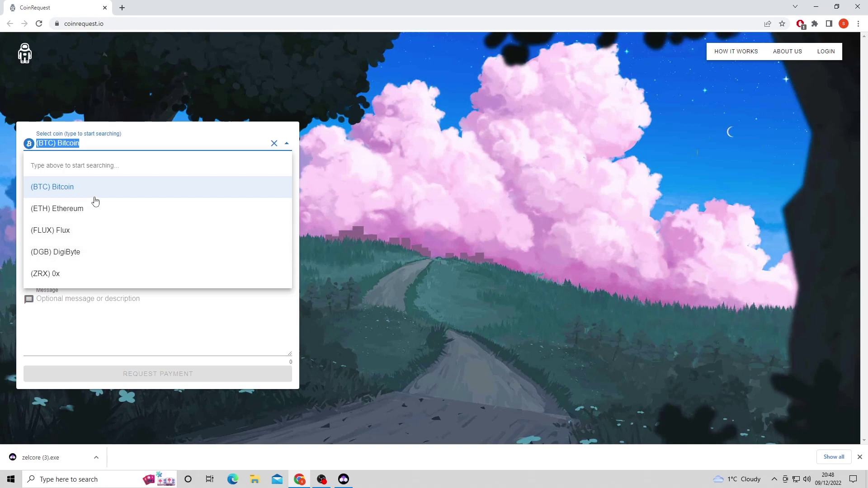
{"action": "left_click", "coordinate": [117, 311]}
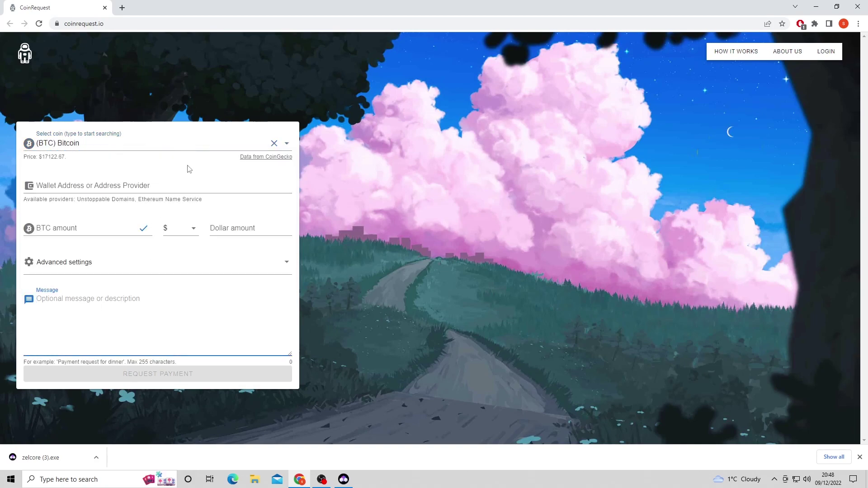
{"action": "left_click", "coordinate": [830, 52]}
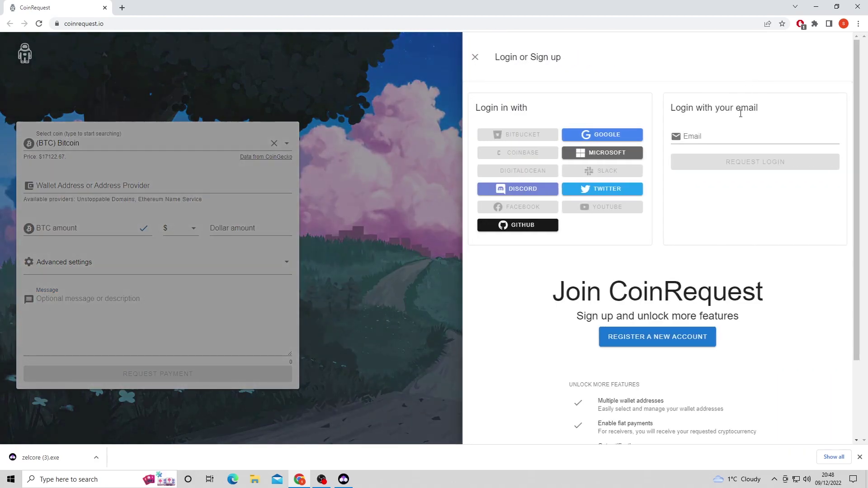
{"action": "left_click", "coordinate": [475, 57]}
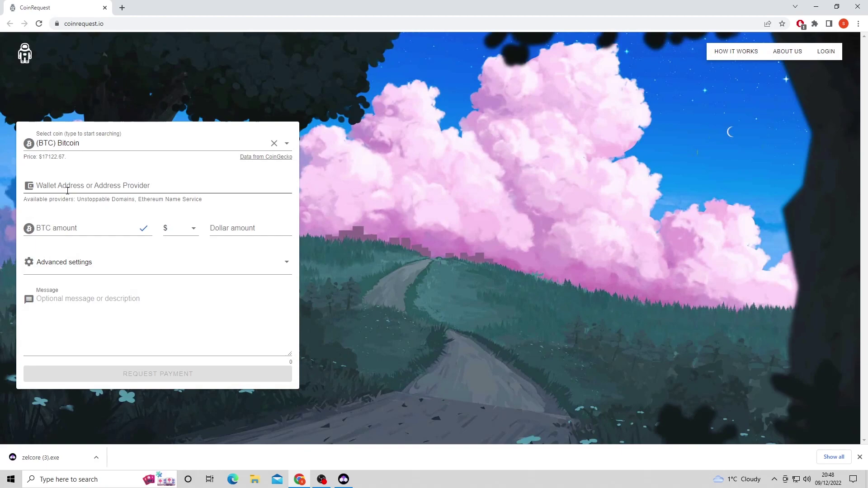
Enter 2 BTC with message 'hbjghgyhfhf' and keep the amount pegged to Bitcoin.
{"action": "left_click", "coordinate": [86, 187]}
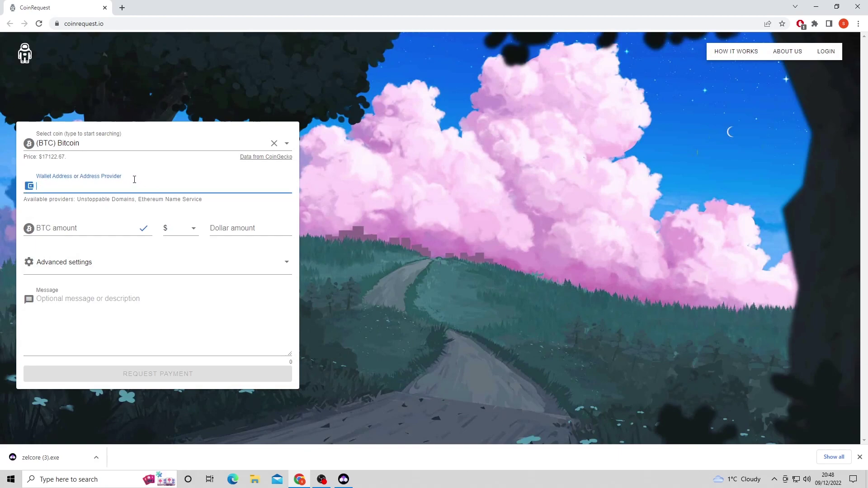
{"action": "left_click", "coordinate": [126, 226]}
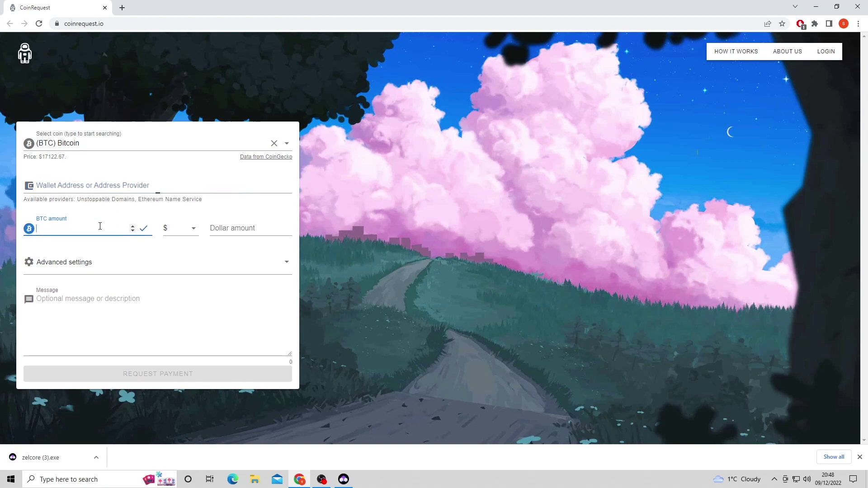
{"action": "type", "text": "2"}
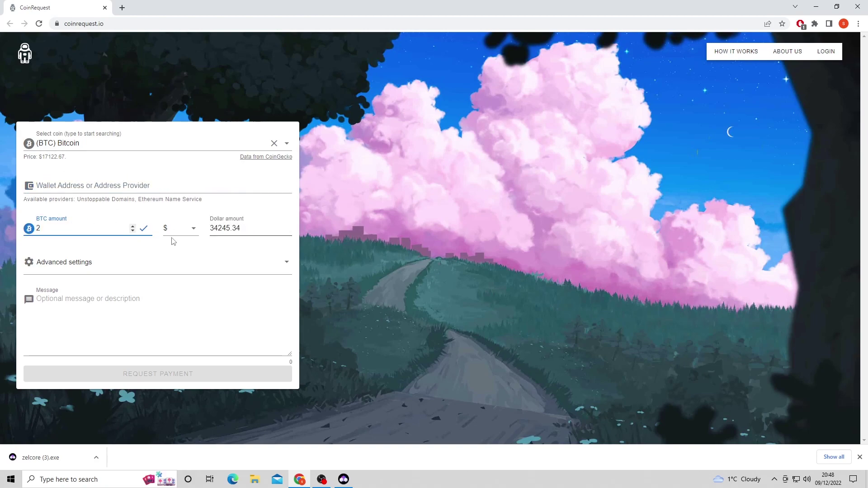
{"action": "left_click", "coordinate": [103, 299]}
{"action": "type", "text": "hbjghgyhfhf"}
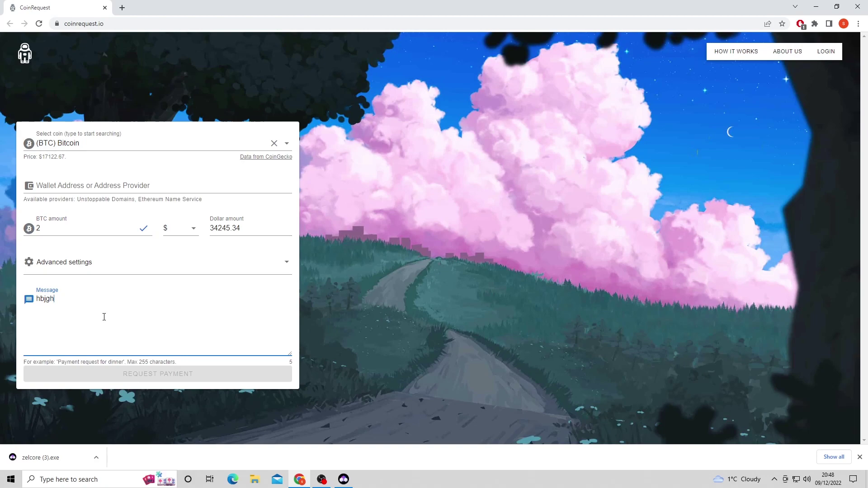
{"action": "left_click", "coordinate": [64, 263]}
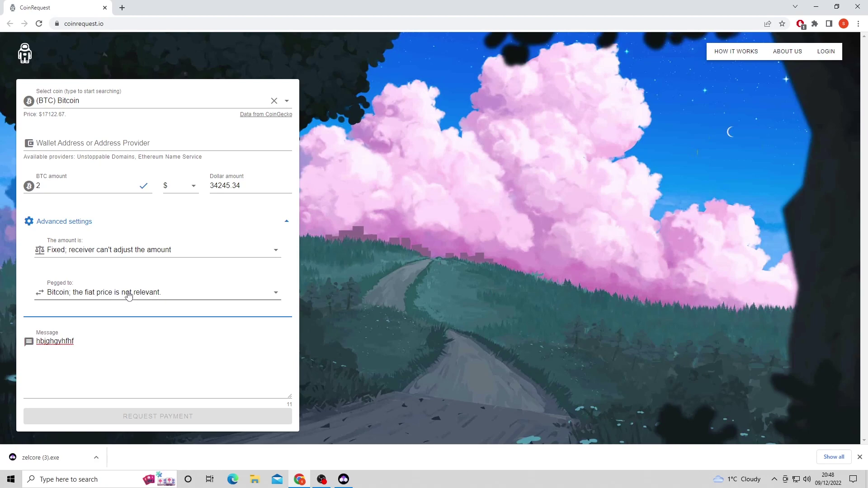
{"action": "left_click", "coordinate": [100, 294]}
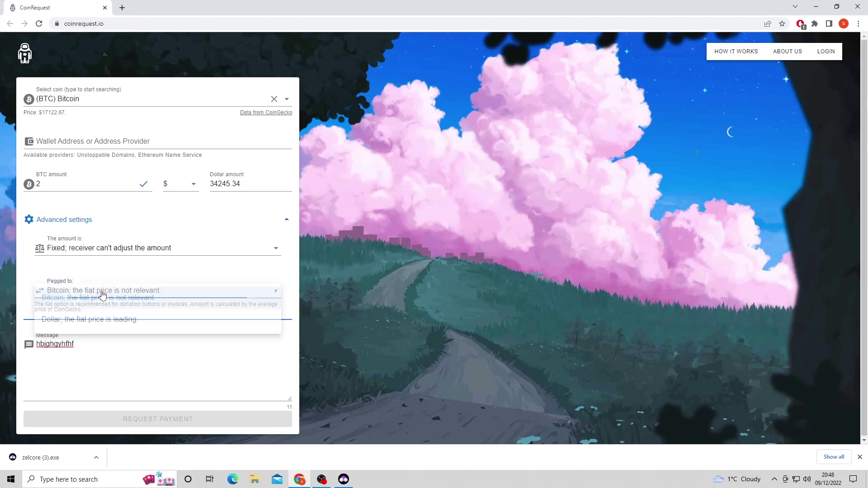
{"action": "left_click", "coordinate": [153, 369]}
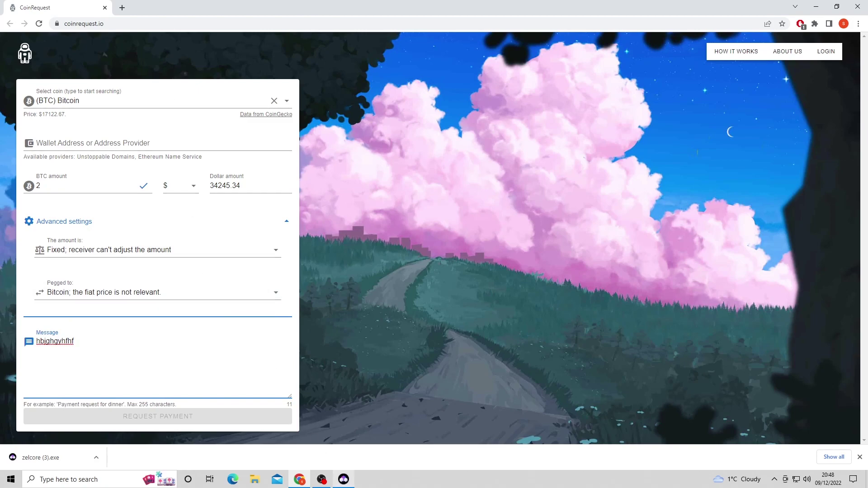
Switch to the Zelcore wallet via the taskbar and scroll down its Apps list.
{"action": "left_click", "coordinate": [344, 479]}
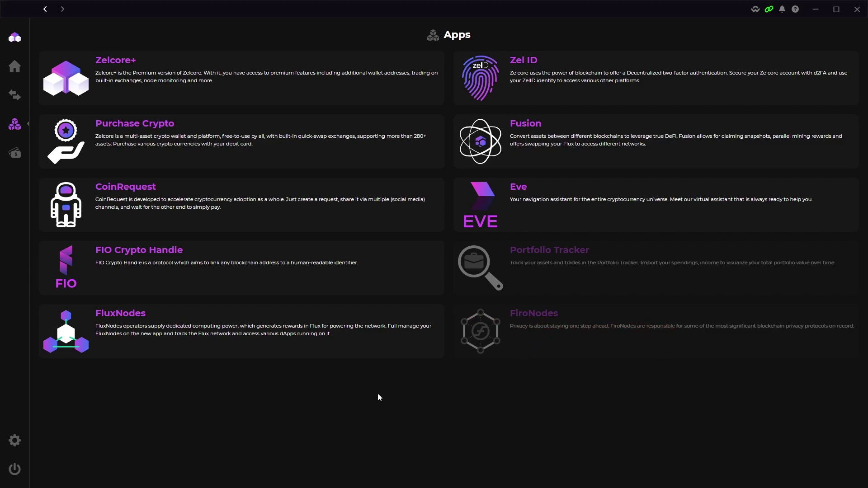
{"action": "scroll", "coordinate": [598, 81], "scroll_direction": "down", "scroll_amount": 1}
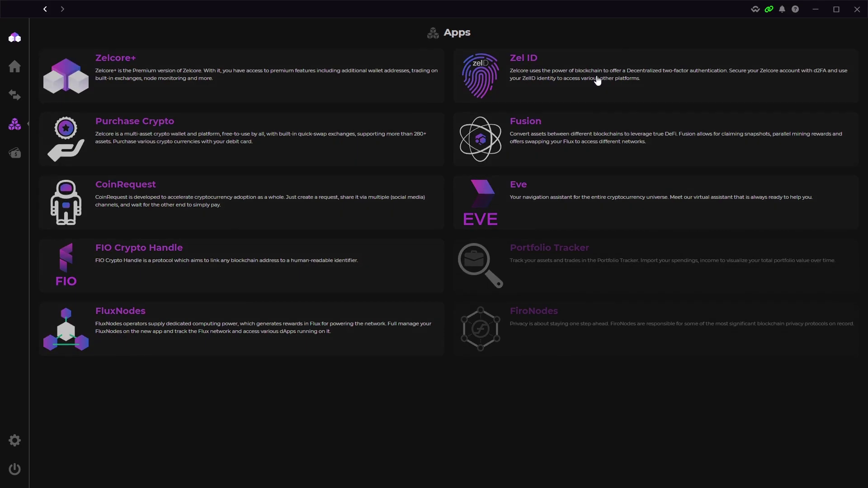
Open the Zel ID app to view its d2FA status, QR code, Easy Login and private-key options.
{"action": "left_click", "coordinate": [598, 81]}
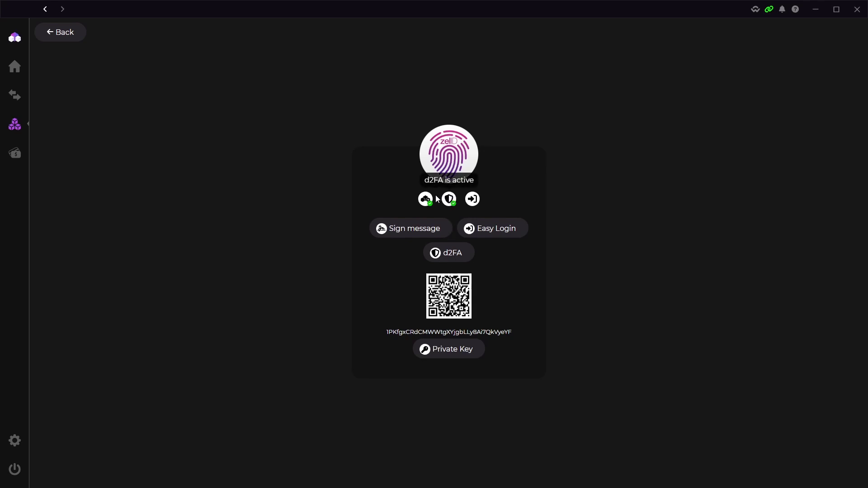
{"action": "mouse_move", "coordinate": [424, 204]}
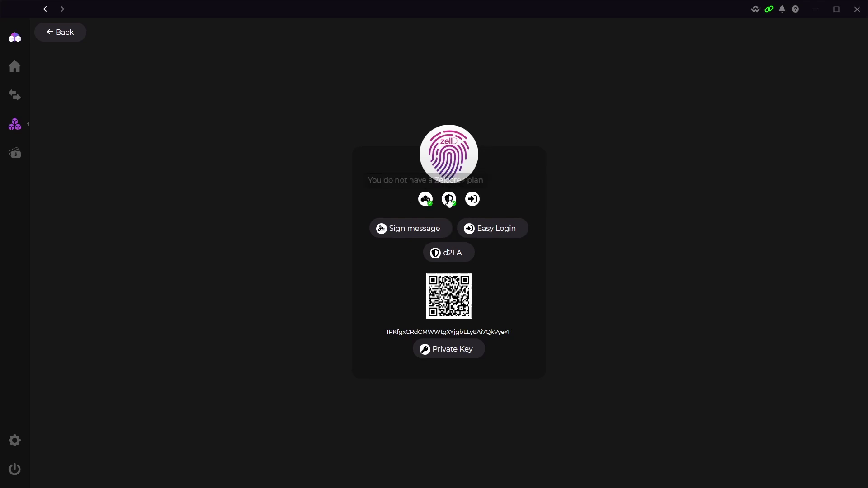
{"action": "mouse_move", "coordinate": [474, 203]}
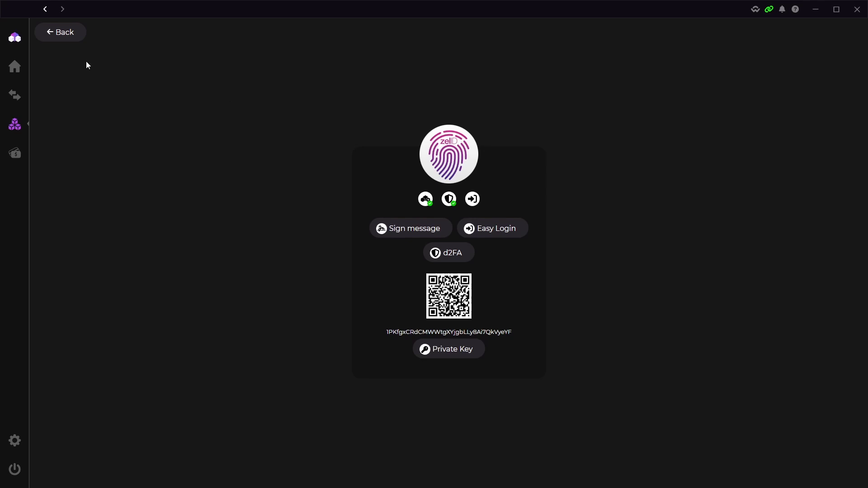
Open Fusion Swap from the apps list and sell the entire FLUX balance.
{"action": "left_click", "coordinate": [58, 34]}
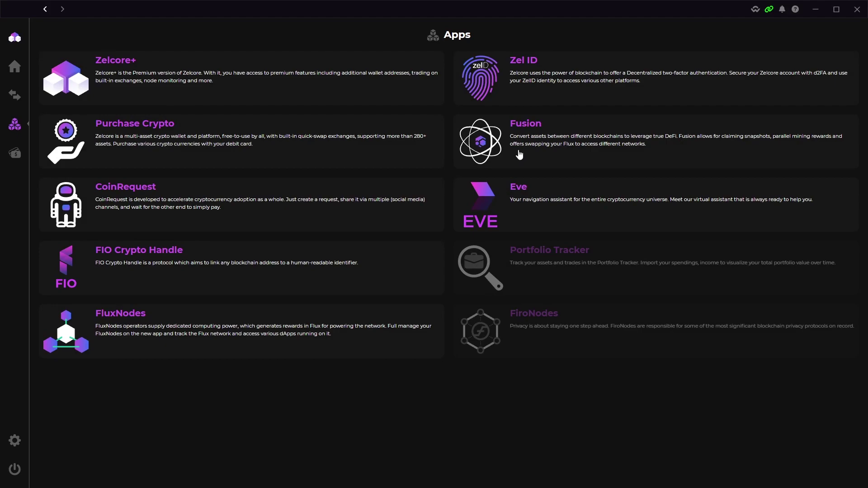
{"action": "left_click", "coordinate": [545, 136]}
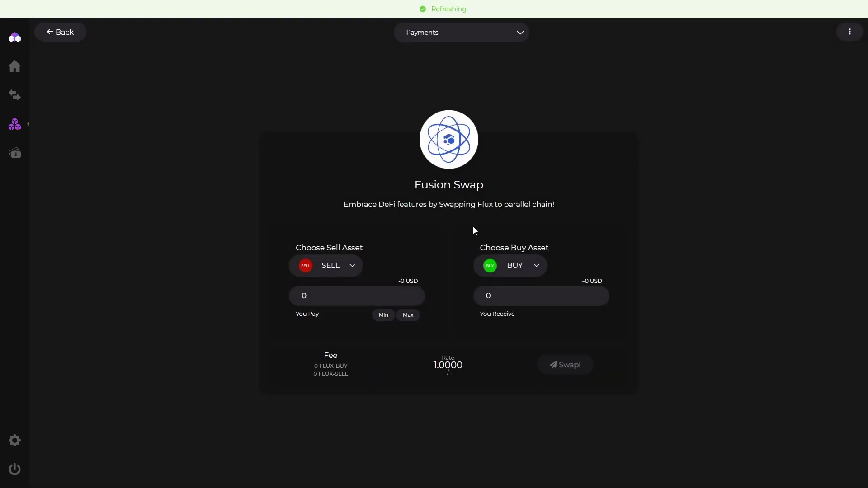
{"action": "left_click", "coordinate": [354, 271]}
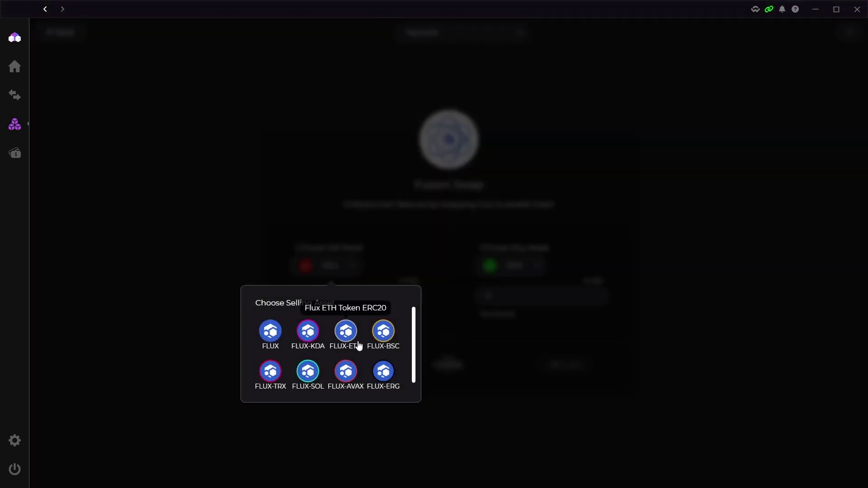
{"action": "scroll", "coordinate": [359, 347], "scroll_direction": "down", "scroll_amount": 1}
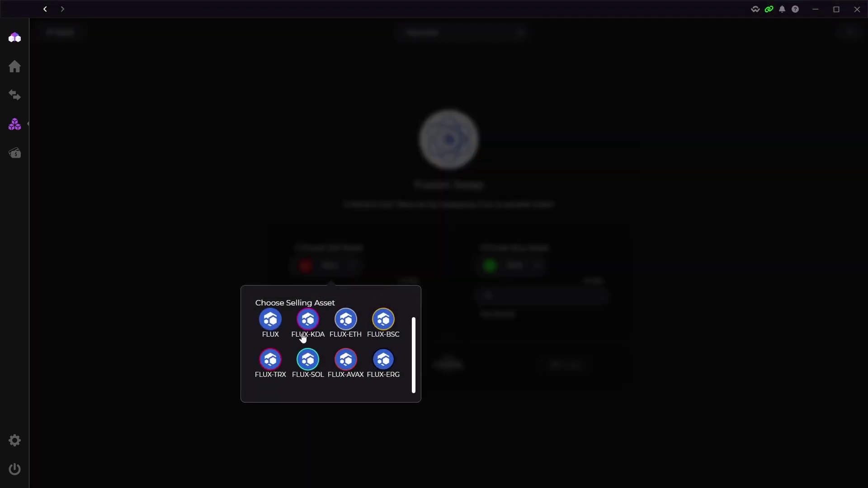
{"action": "left_click", "coordinate": [271, 322]}
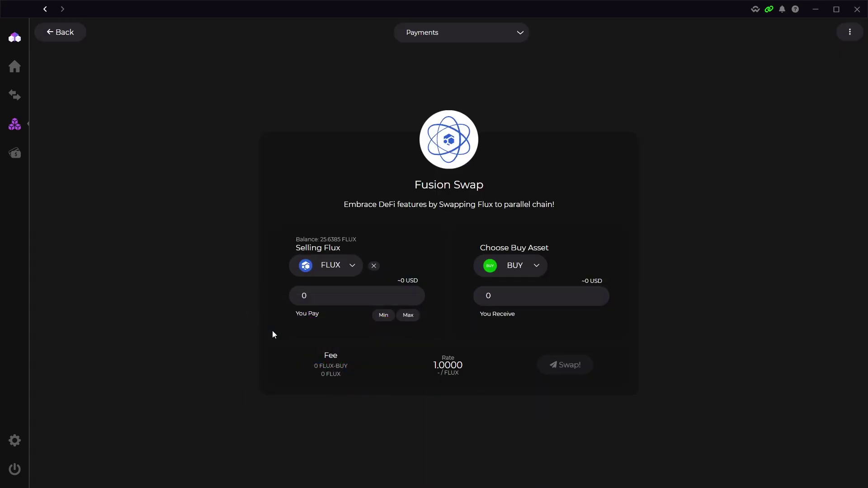
{"action": "left_click", "coordinate": [408, 318]}
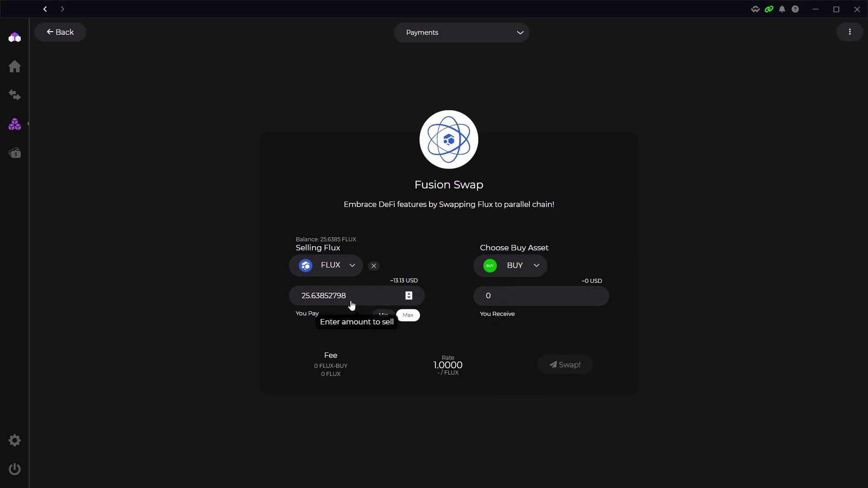
Buy FLUX-BSC instead of FLUX-ETH and lower the sell amount to the 3 FLUX minimum.
{"action": "left_click", "coordinate": [520, 264]}
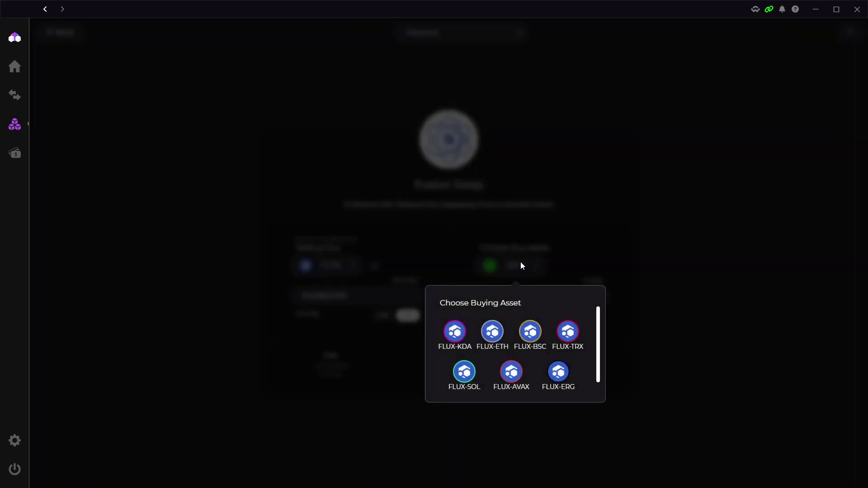
{"action": "left_click", "coordinate": [493, 333]}
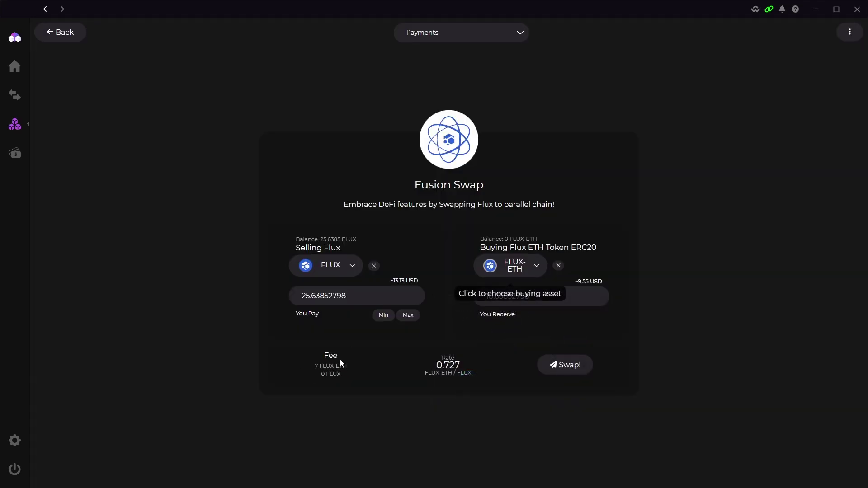
{"action": "left_click", "coordinate": [523, 270]}
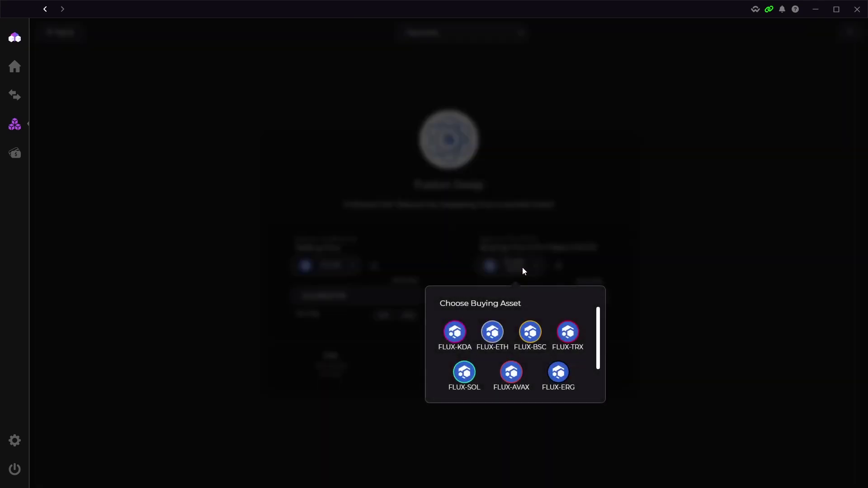
{"action": "left_click", "coordinate": [528, 332]}
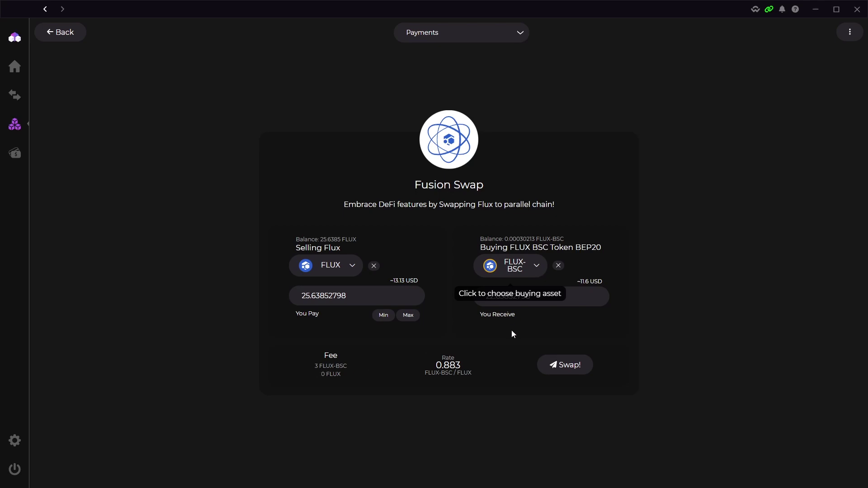
{"action": "left_click", "coordinate": [382, 316]}
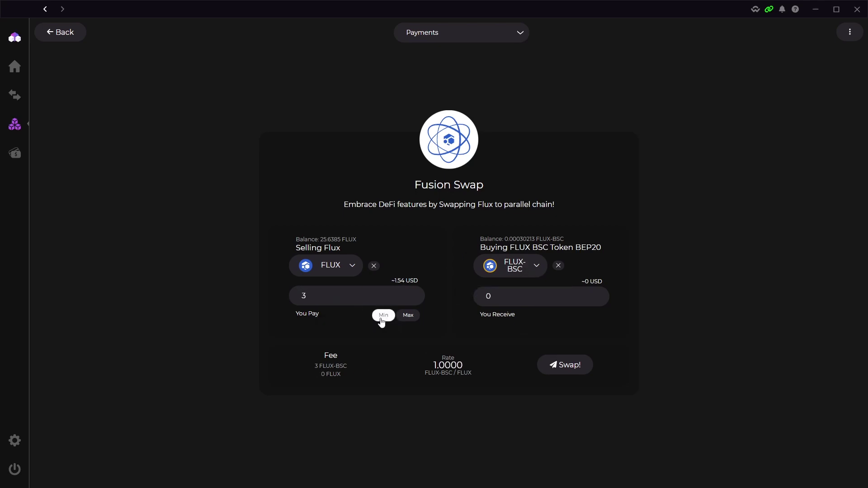
{"action": "left_click", "coordinate": [855, 30]}
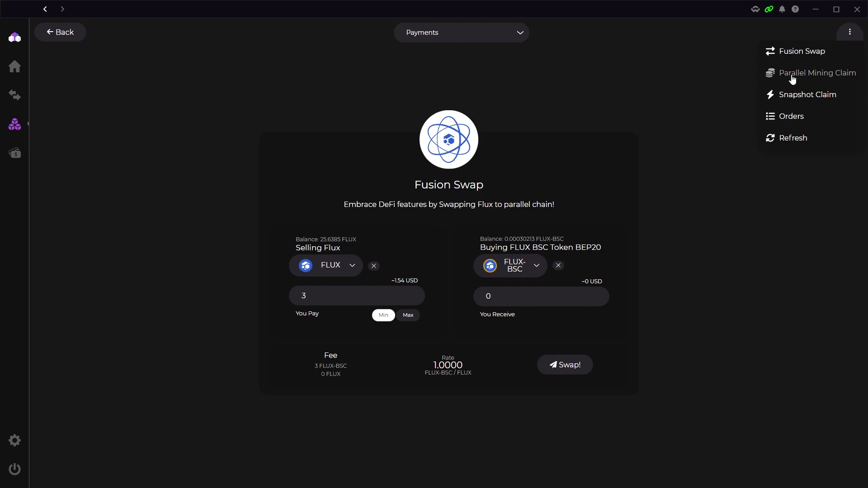
Start a Snapshot Claim for Flux on Ergo Chain using a custom snapshot address.
{"action": "left_click", "coordinate": [806, 101]}
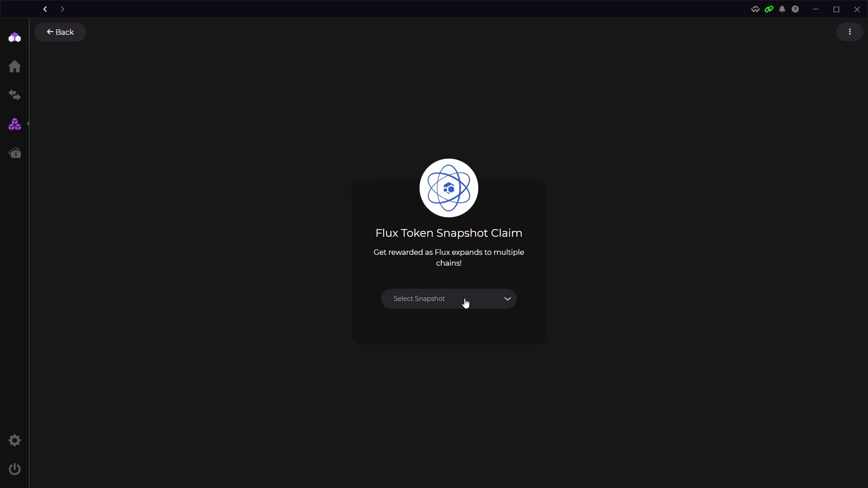
{"action": "left_click", "coordinate": [449, 302]}
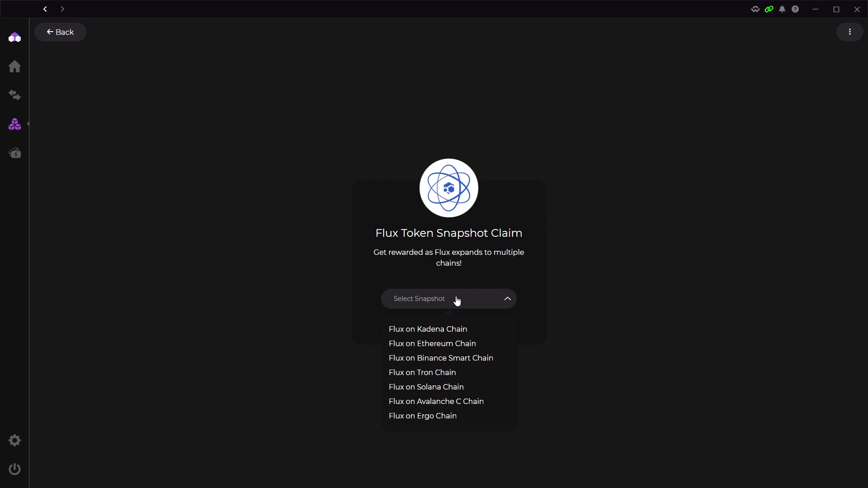
{"action": "left_click", "coordinate": [464, 416]}
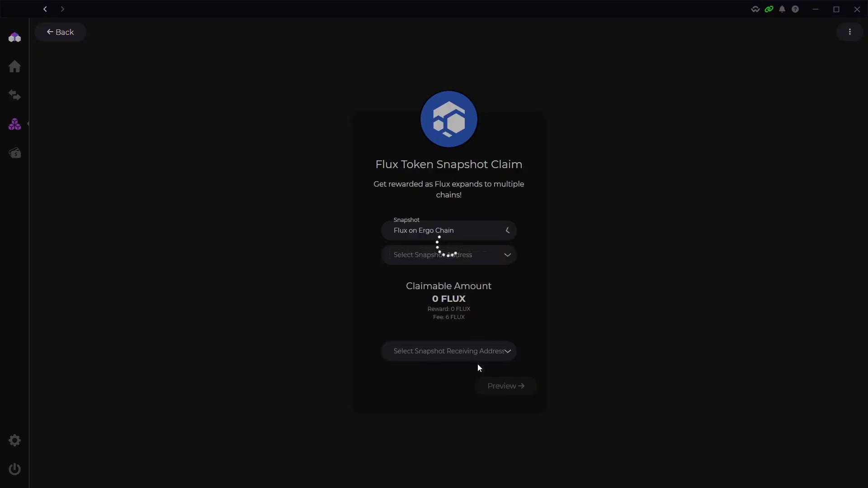
{"action": "left_click", "coordinate": [473, 267]}
{"action": "left_click", "coordinate": [459, 287]}
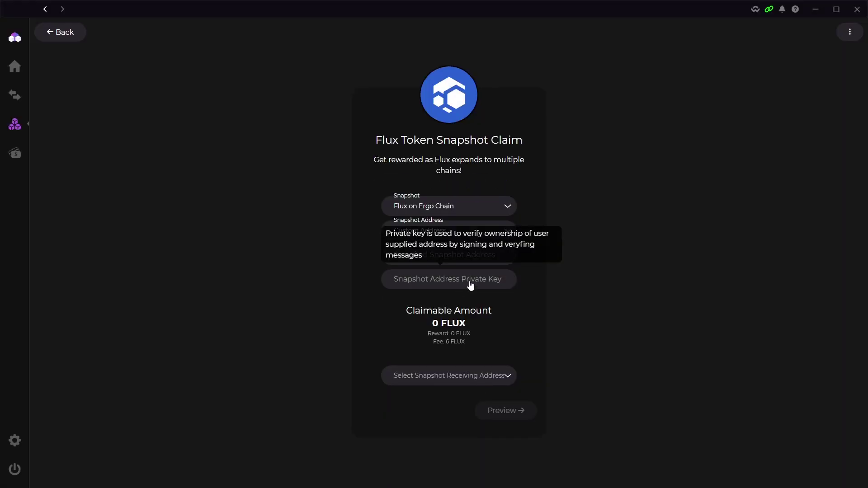
{"action": "left_click", "coordinate": [430, 259]}
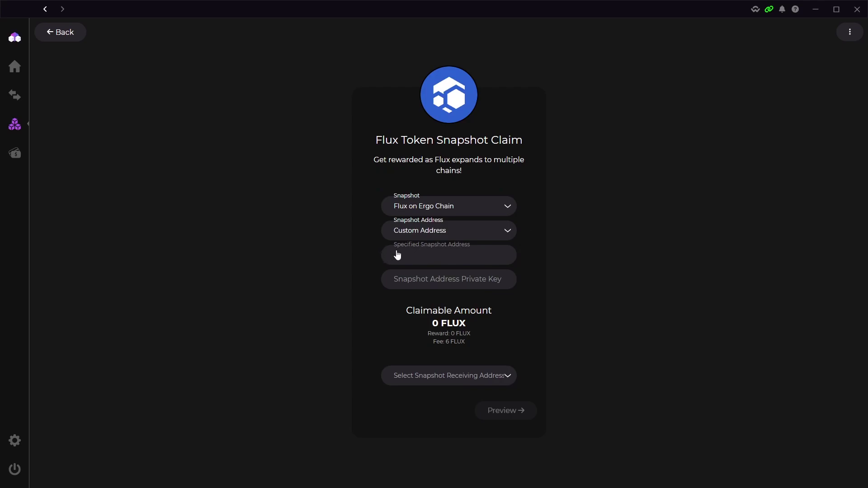
Receive the claim into the Income Flux ERG Token address, then navigate back.
{"action": "left_click", "coordinate": [448, 372]}
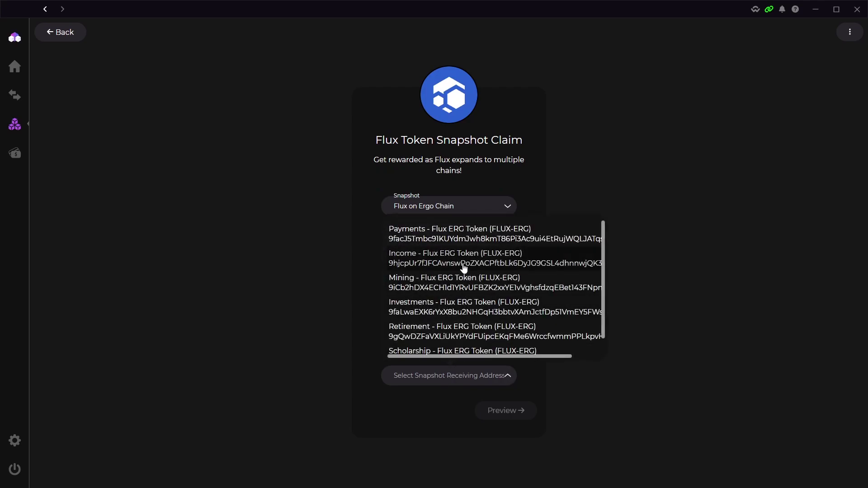
{"action": "left_click", "coordinate": [445, 272]}
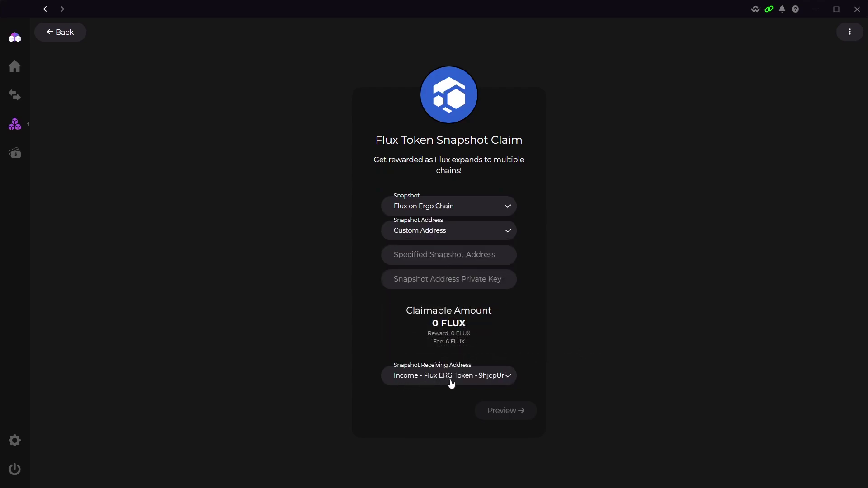
{"action": "mouse_move", "coordinate": [444, 338]}
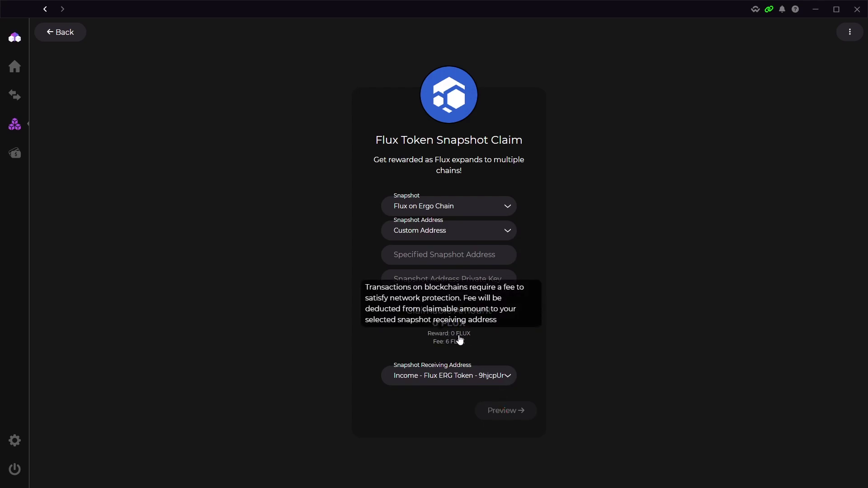
{"action": "key", "text": "alt+Left"}
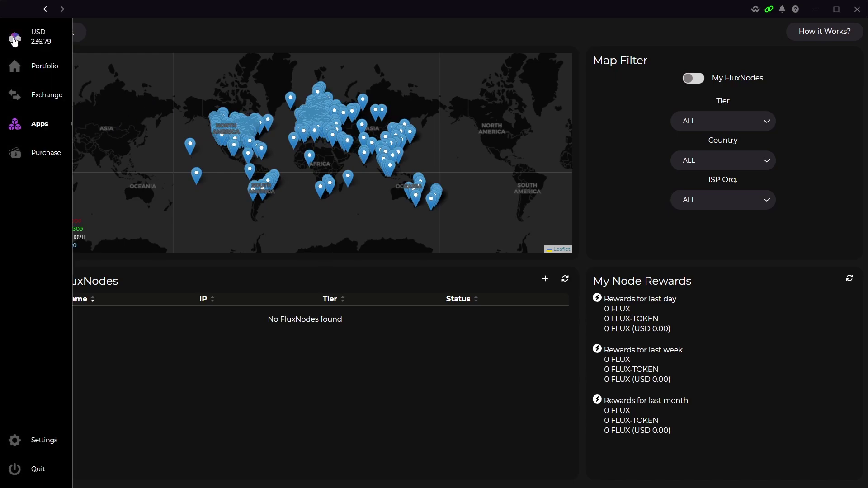
View the Zelcore+ plans, go back to the Apps list, and close the Zelcore wallet.
{"action": "left_click", "coordinate": [16, 39]}
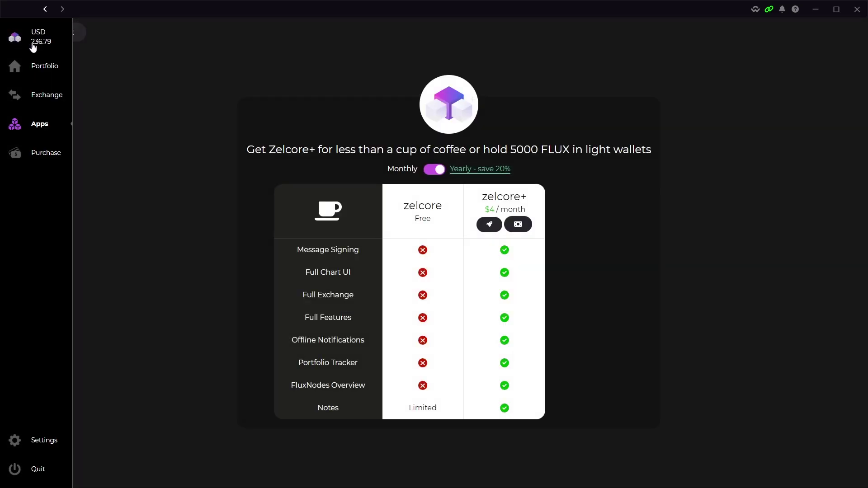
{"action": "left_click", "coordinate": [74, 34]}
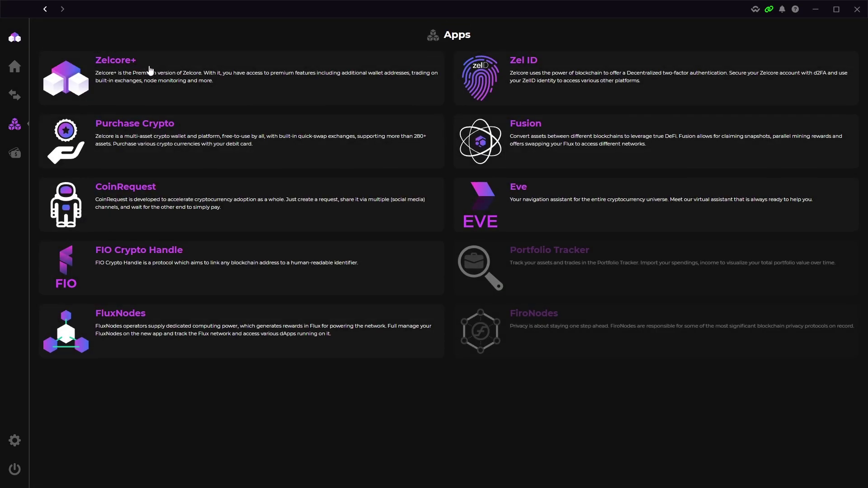
{"action": "left_click", "coordinate": [858, 10]}
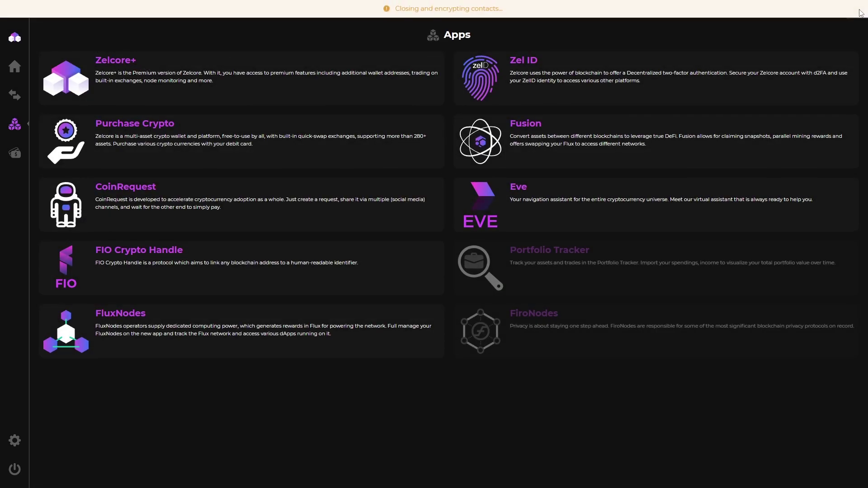